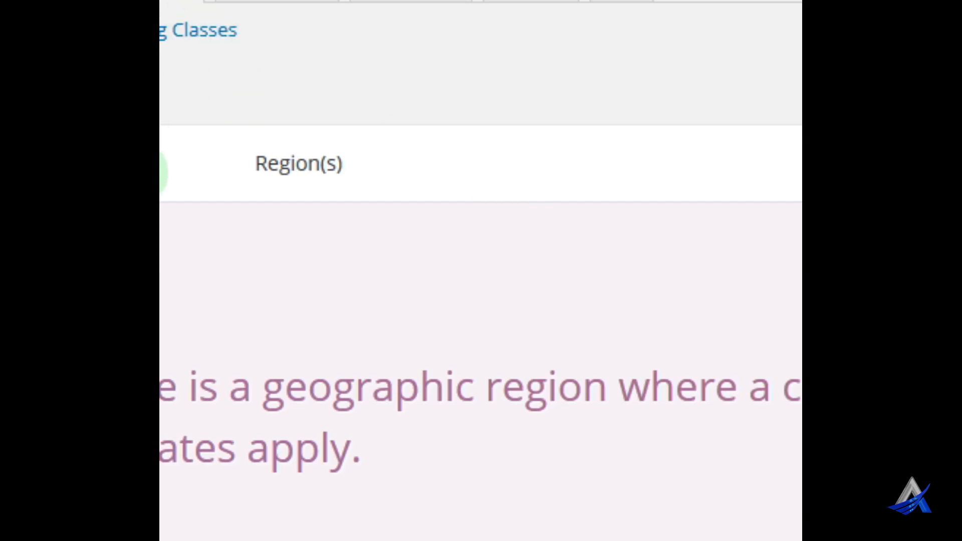
- Read through the shipping zones introduction and its example zones with their shipping methods
{"action": "scroll", "coordinate": [165, 253], "scroll_direction": "down", "scroll_amount": 5}
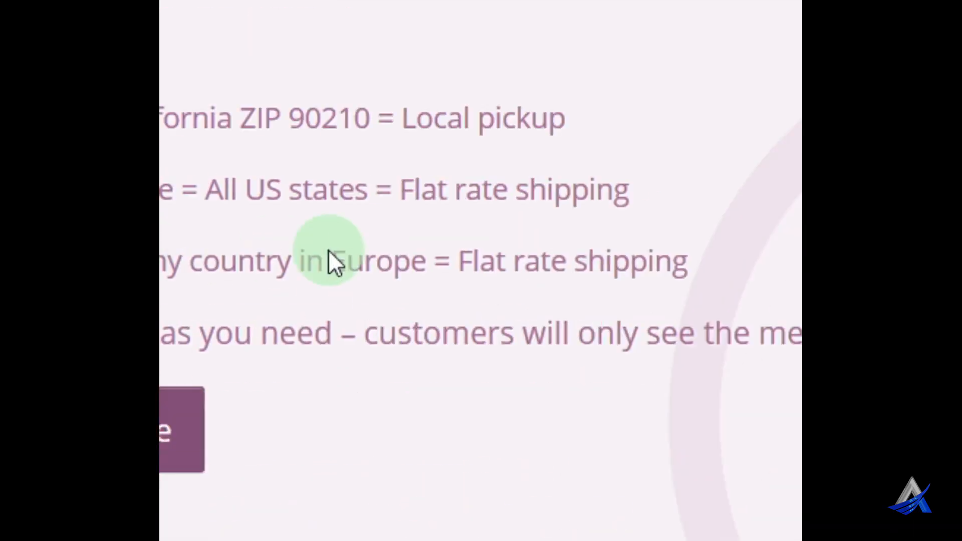
{"action": "scroll", "coordinate": [329, 249], "scroll_direction": "down", "scroll_amount": 3}
{"action": "scroll", "coordinate": [328, 250], "scroll_direction": "up", "scroll_amount": 7}
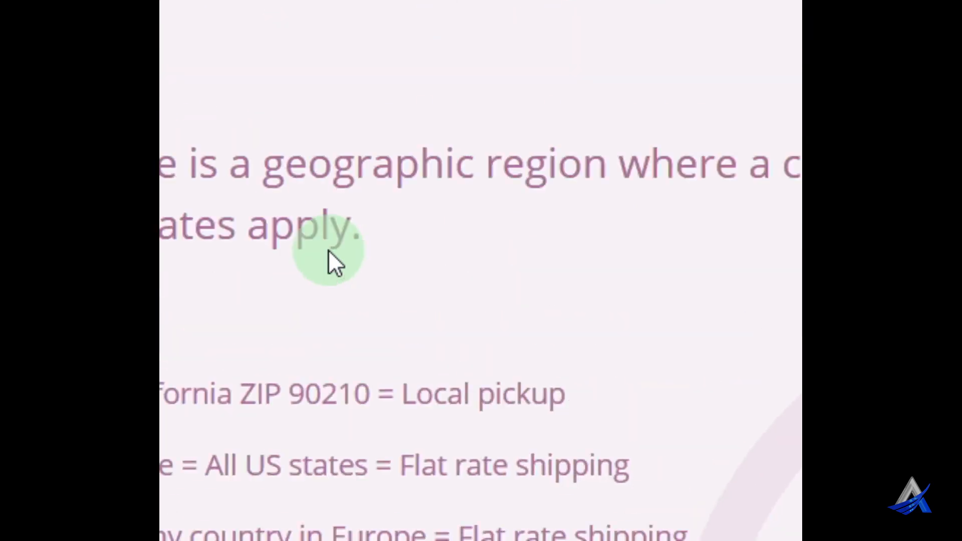
{"action": "scroll", "coordinate": [481, 271], "scroll_direction": "up", "scroll_amount": 2}
{"action": "scroll", "coordinate": [481, 270], "scroll_direction": "down", "scroll_amount": 1}
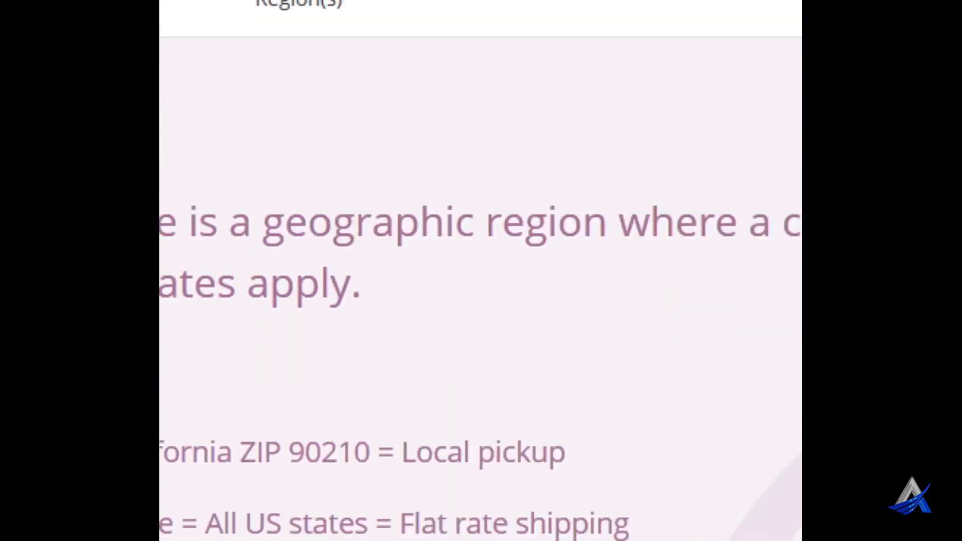
{"action": "scroll", "coordinate": [481, 271], "scroll_direction": "down", "scroll_amount": 5}
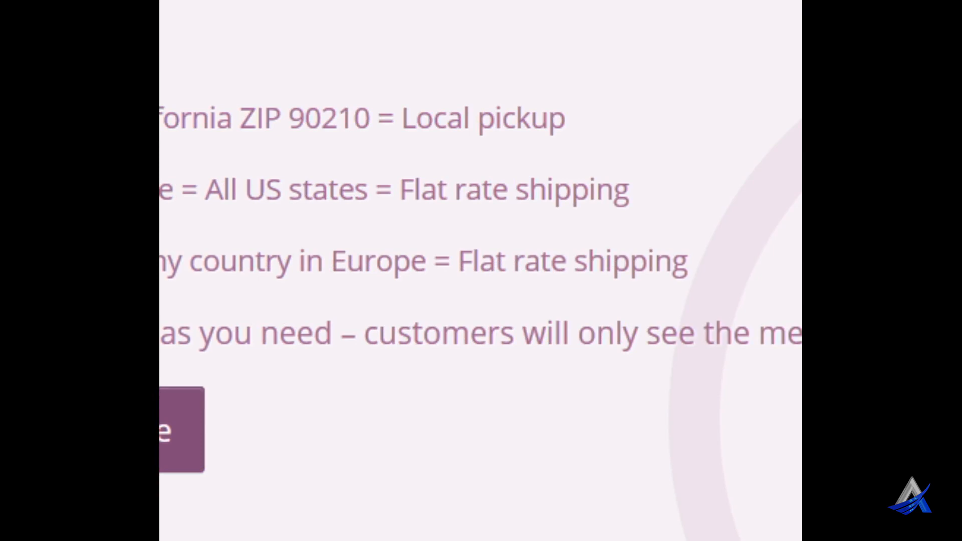
{"action": "scroll", "coordinate": [423, 369], "scroll_direction": "up", "scroll_amount": 3}
{"action": "scroll", "coordinate": [481, 270], "scroll_direction": "up", "scroll_amount": 1}
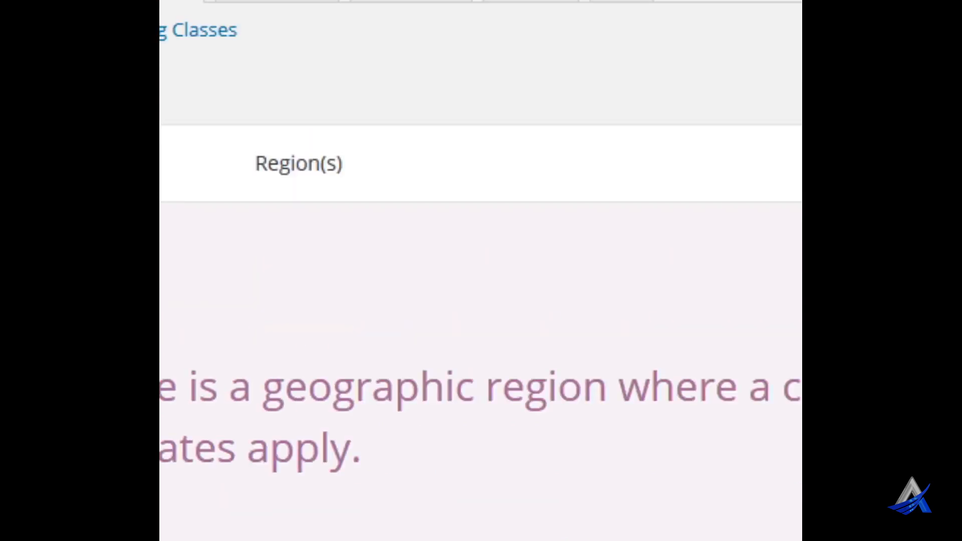
{"action": "scroll", "coordinate": [481, 270], "scroll_direction": "down", "scroll_amount": 1}
{"action": "scroll", "coordinate": [481, 270], "scroll_direction": "down", "scroll_amount": 2}
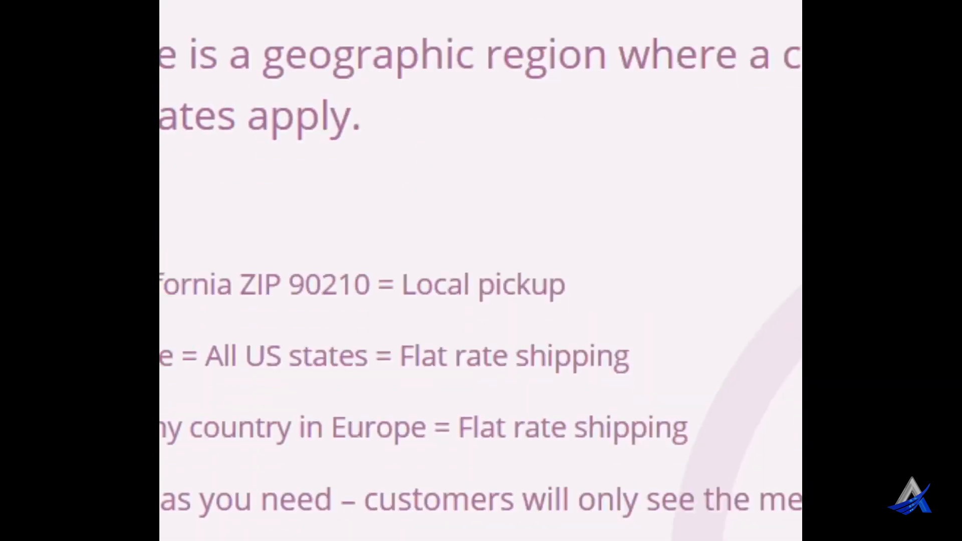
{"action": "scroll", "coordinate": [165, 321], "scroll_direction": "down", "scroll_amount": 1}
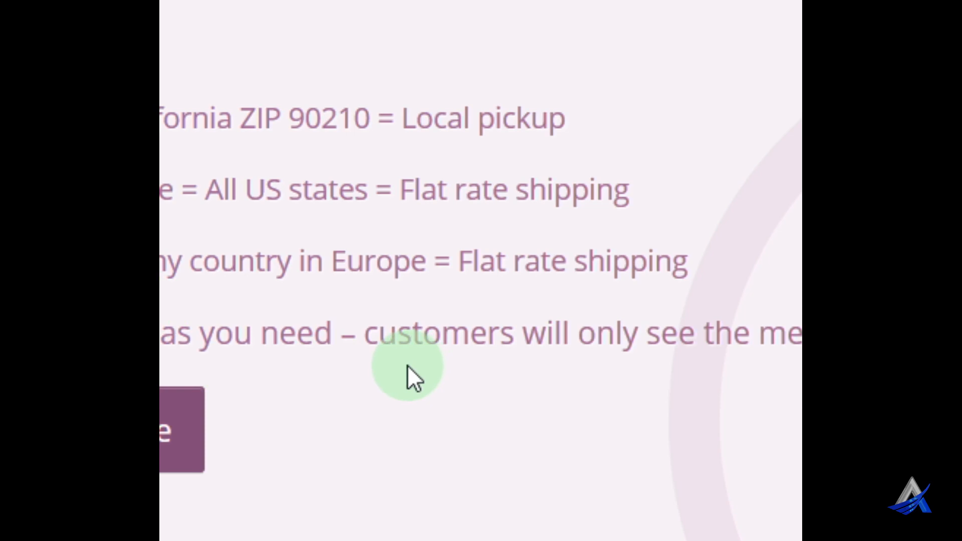
{"action": "scroll", "coordinate": [407, 366], "scroll_direction": "down", "scroll_amount": 3}
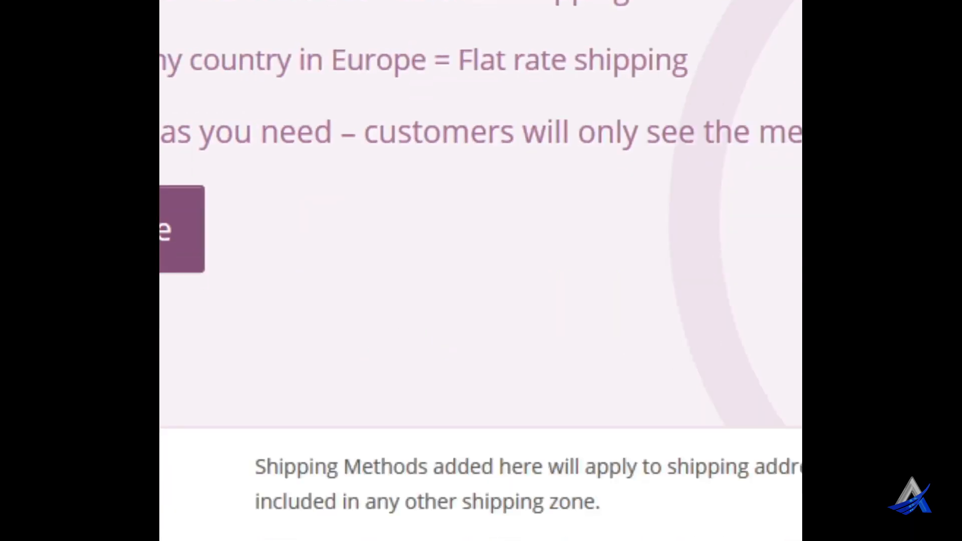
{"action": "scroll", "coordinate": [292, 358], "scroll_direction": "up", "scroll_amount": 5}
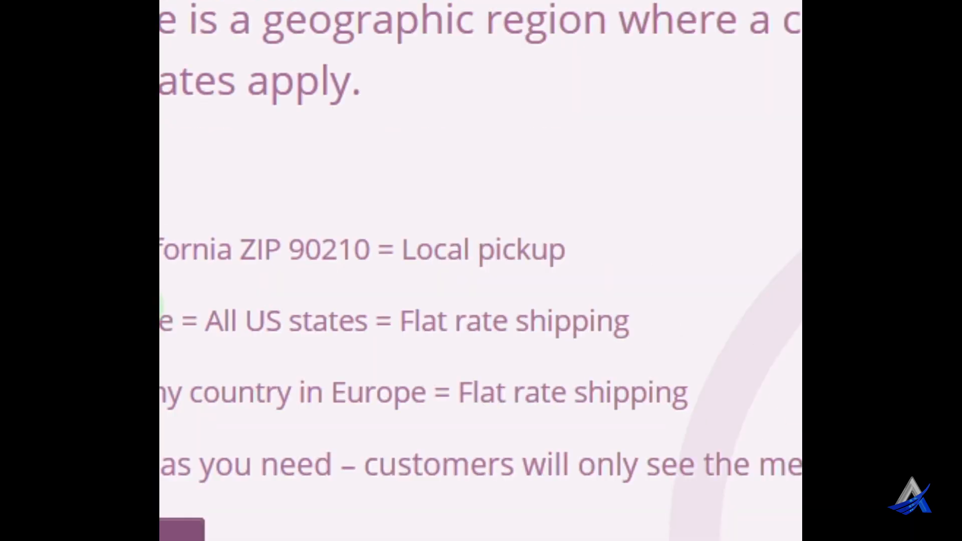
{"action": "scroll", "coordinate": [188, 370], "scroll_direction": "up", "scroll_amount": 3}
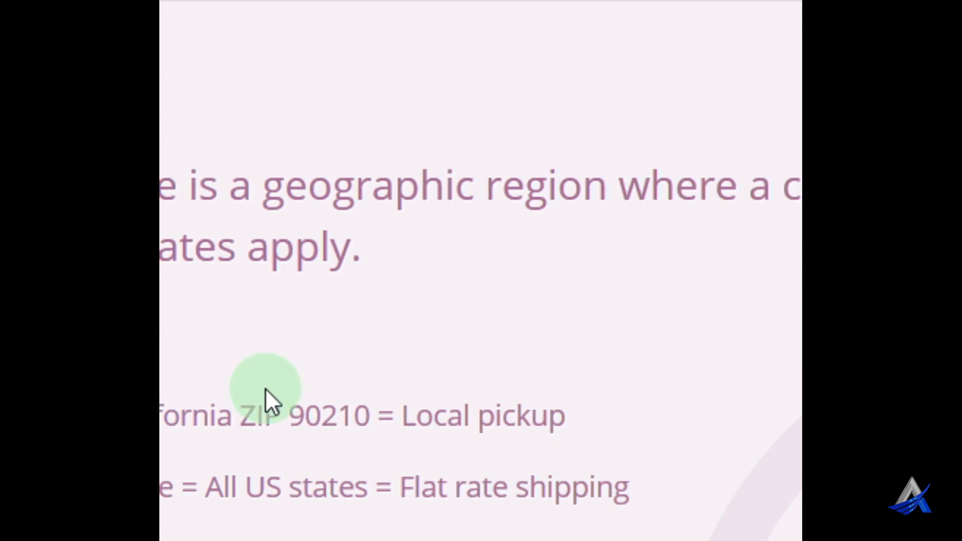
{"action": "scroll", "coordinate": [264, 391], "scroll_direction": "down", "scroll_amount": 5}
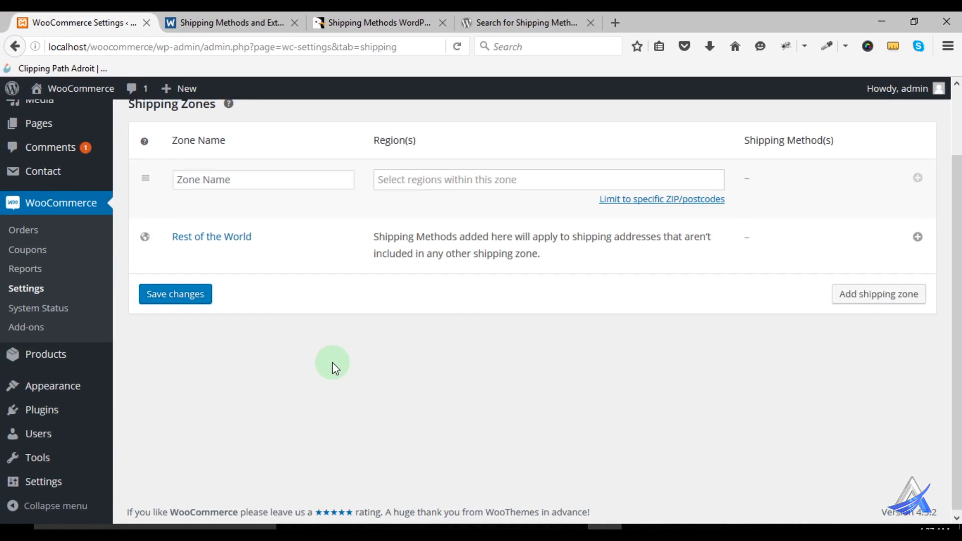
- Name the new shipping zone Dhaka and assign the Dhaka region under Bangladesh to it
{"action": "left_click", "coordinate": [212, 256]}
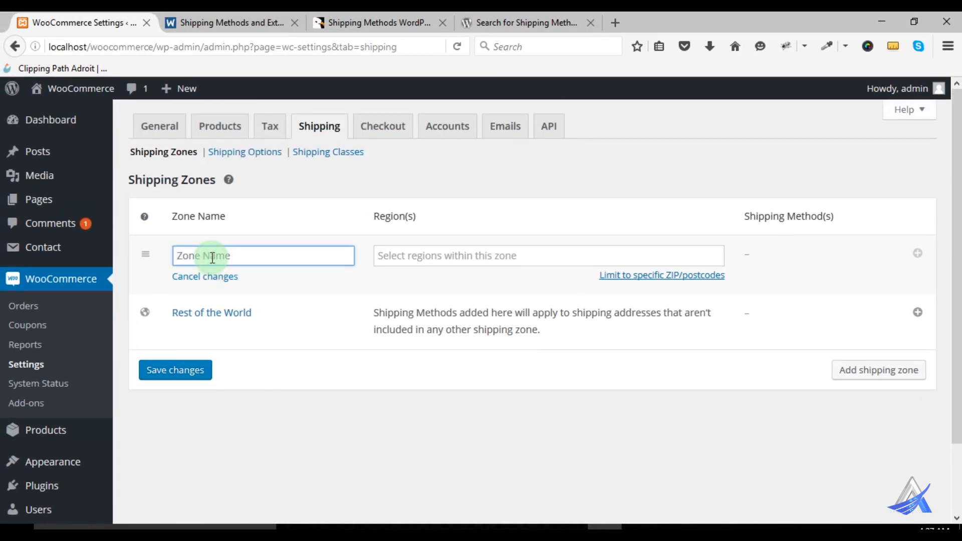
{"action": "type", "text": "Dhaka"}
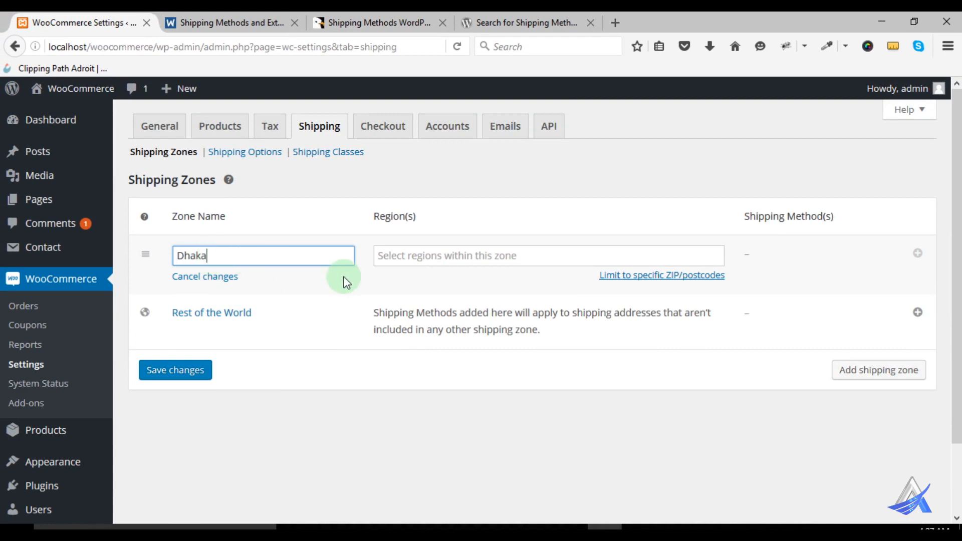
{"action": "left_click", "coordinate": [404, 260]}
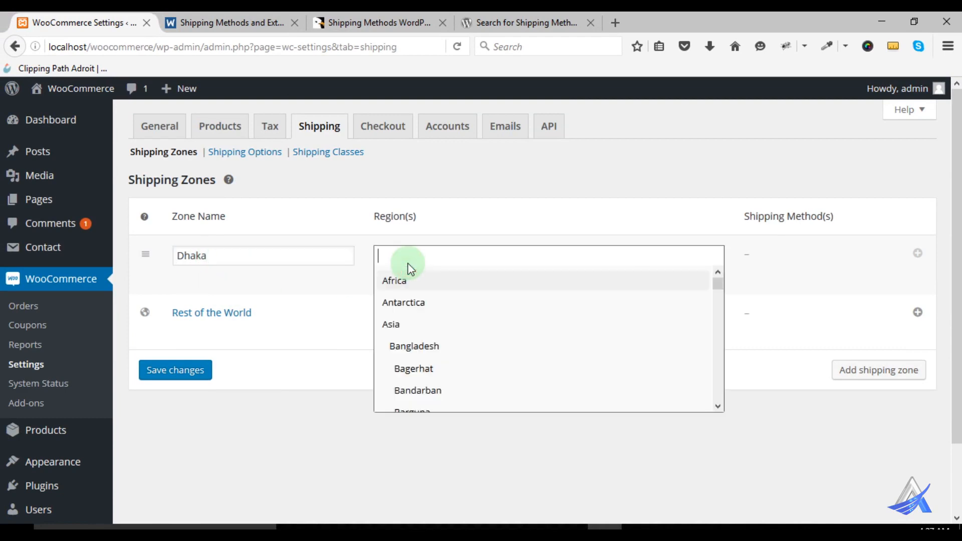
{"action": "scroll", "coordinate": [446, 351], "scroll_direction": "down", "scroll_amount": 3}
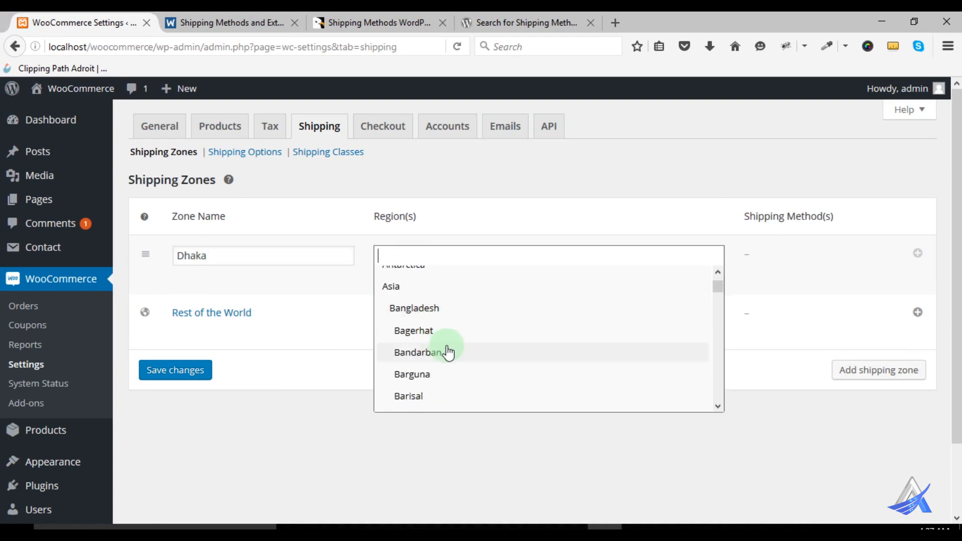
{"action": "scroll", "coordinate": [448, 355], "scroll_direction": "down", "scroll_amount": 6}
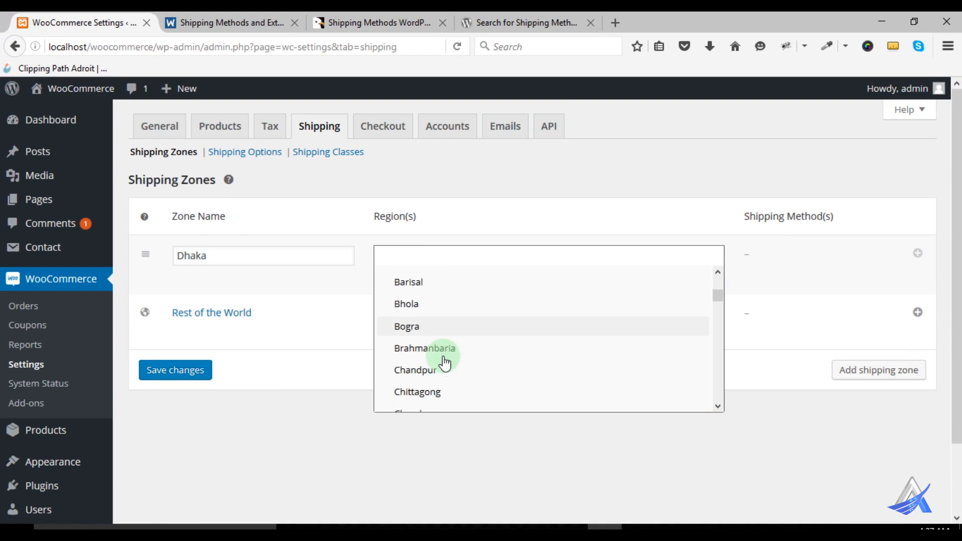
{"action": "scroll", "coordinate": [471, 353], "scroll_direction": "down", "scroll_amount": 5}
{"action": "left_click", "coordinate": [439, 334]}
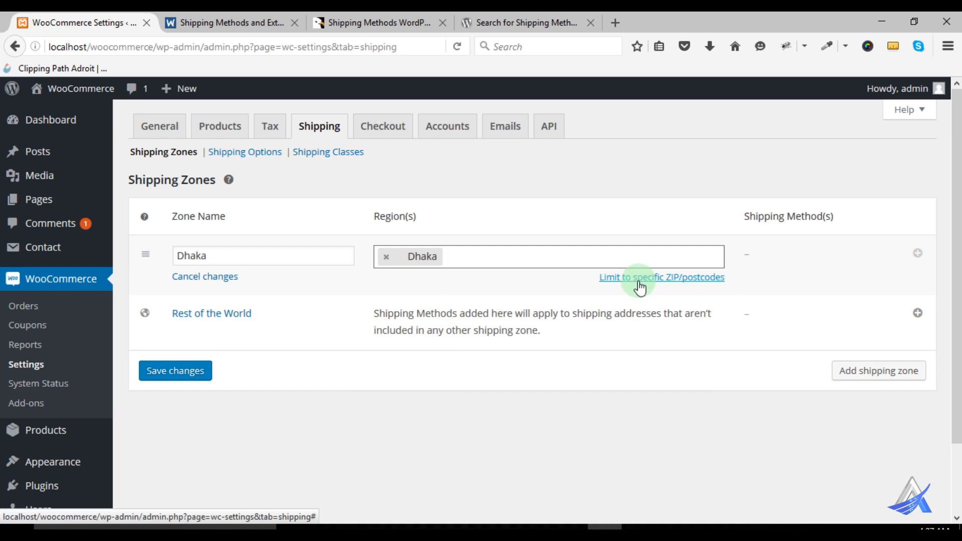
- Limit the Dhaka zone to the postcodes 1216 and 1207, one per line
{"action": "left_click", "coordinate": [639, 280]}
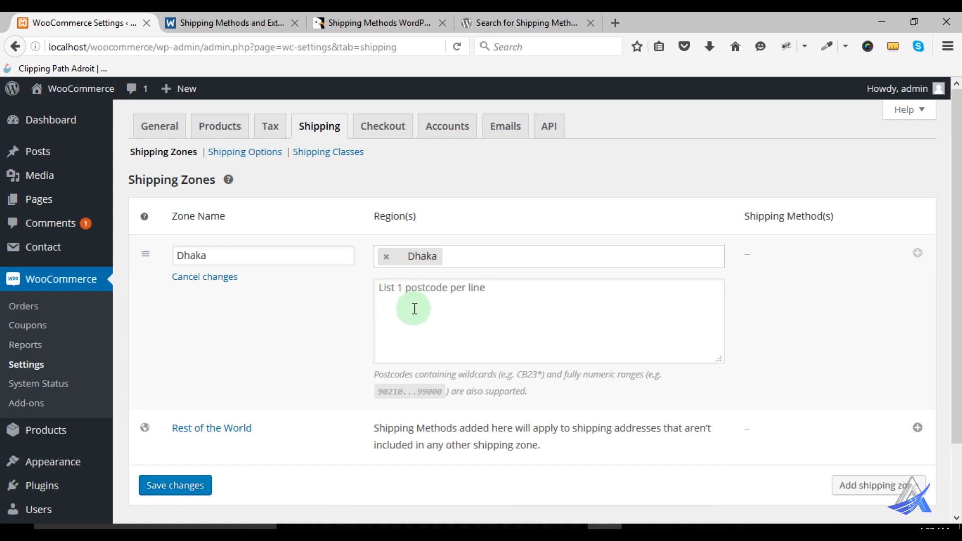
{"action": "left_click", "coordinate": [387, 290]}
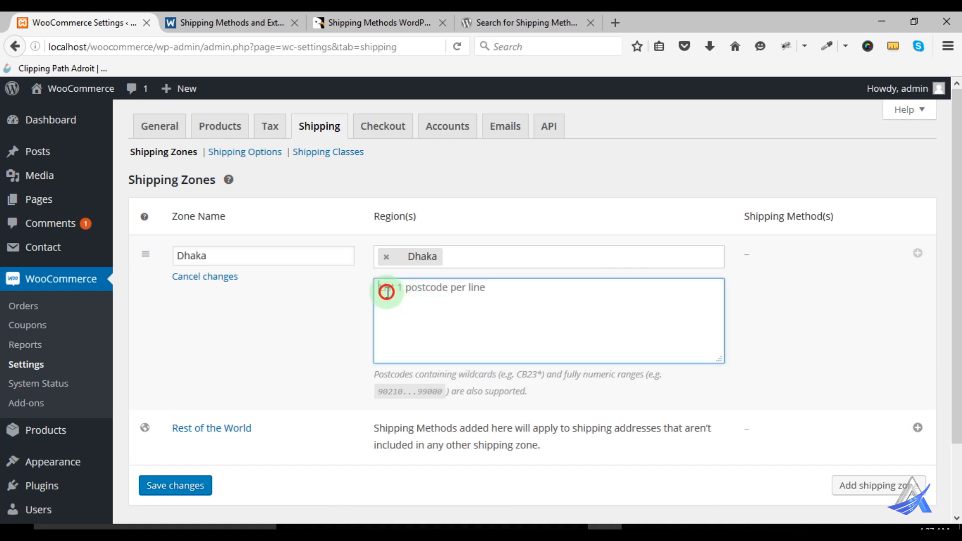
{"action": "type", "text": "1216"}
{"action": "key", "text": "Return"}
{"action": "type", "text": "1207"}
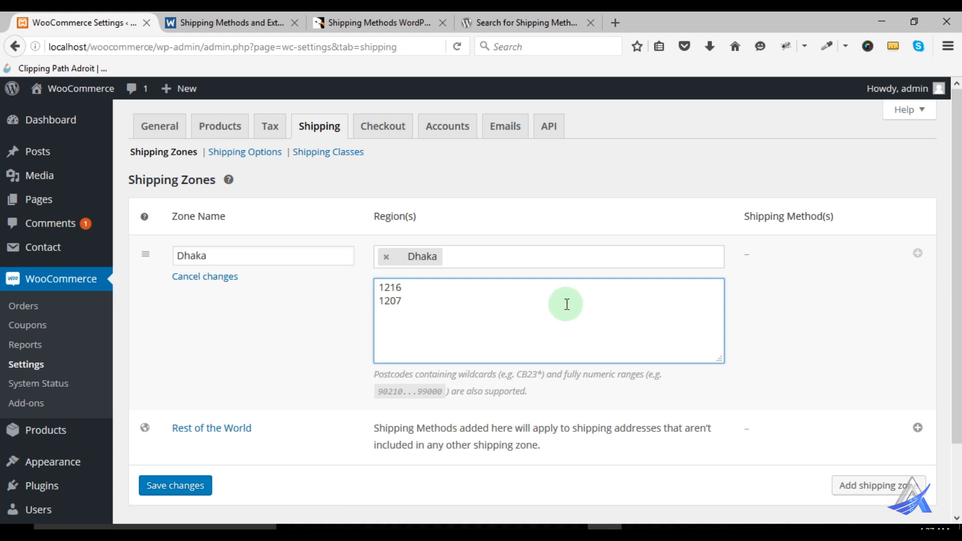
- Clear both postcodes from the Dhaka zone's postcode restriction
{"action": "scroll", "coordinate": [301, 322], "scroll_direction": "down", "scroll_amount": 3}
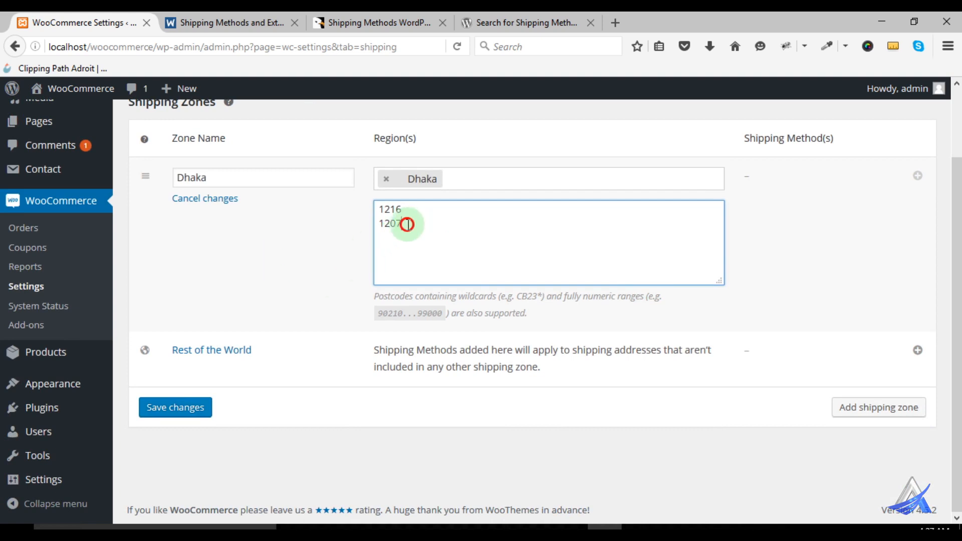
{"action": "left_click_drag", "start_coordinate": [404, 223], "coordinate": [367, 213]}
{"action": "key", "text": "BackSpace"}
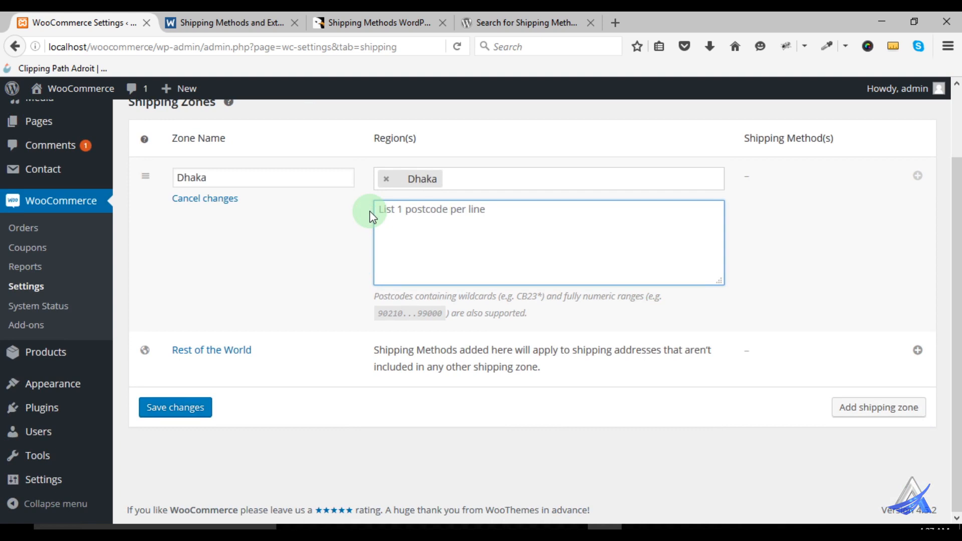
{"action": "left_click", "coordinate": [311, 242]}
{"action": "scroll", "coordinate": [320, 256], "scroll_direction": "up", "scroll_amount": 3}
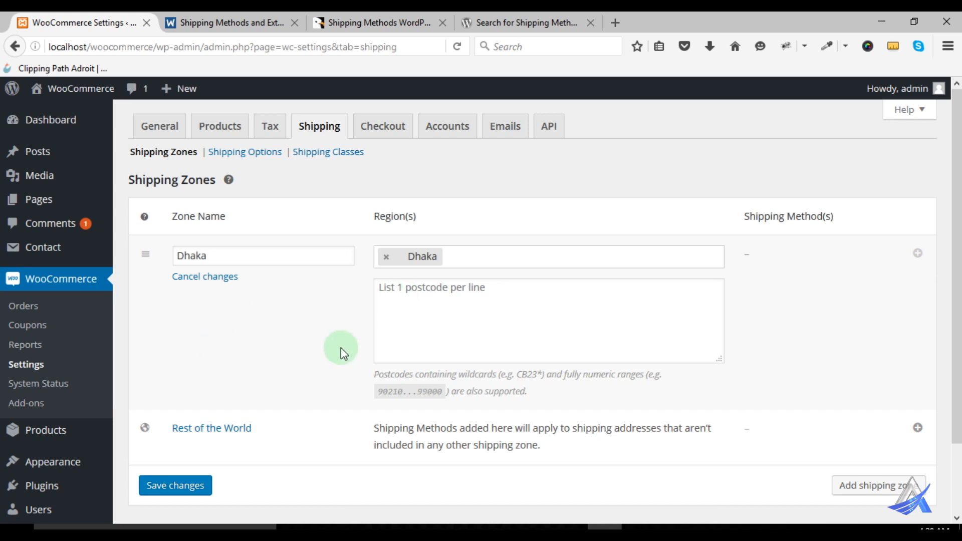
- Save the new Dhaka shipping zone
{"action": "scroll", "coordinate": [339, 370], "scroll_direction": "down", "scroll_amount": 3}
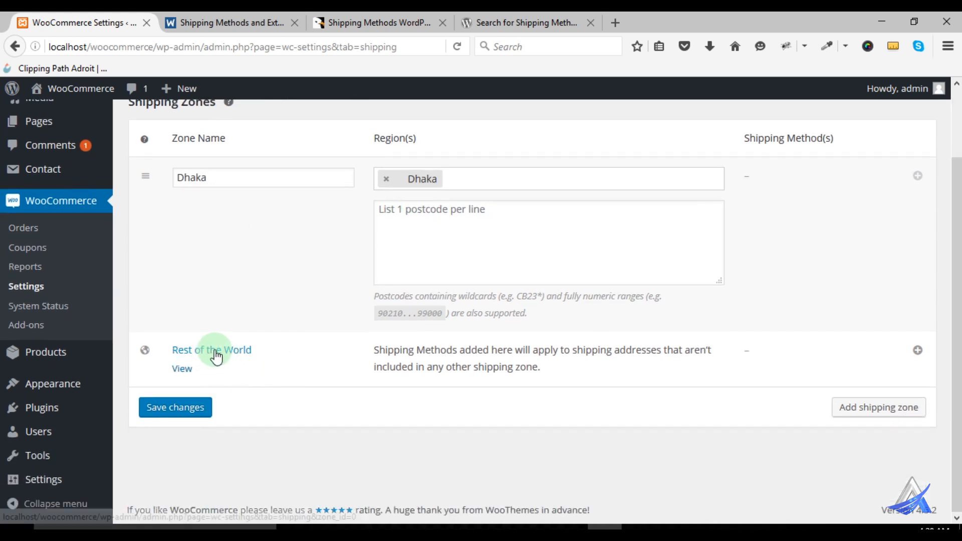
{"action": "left_click", "coordinate": [197, 408]}
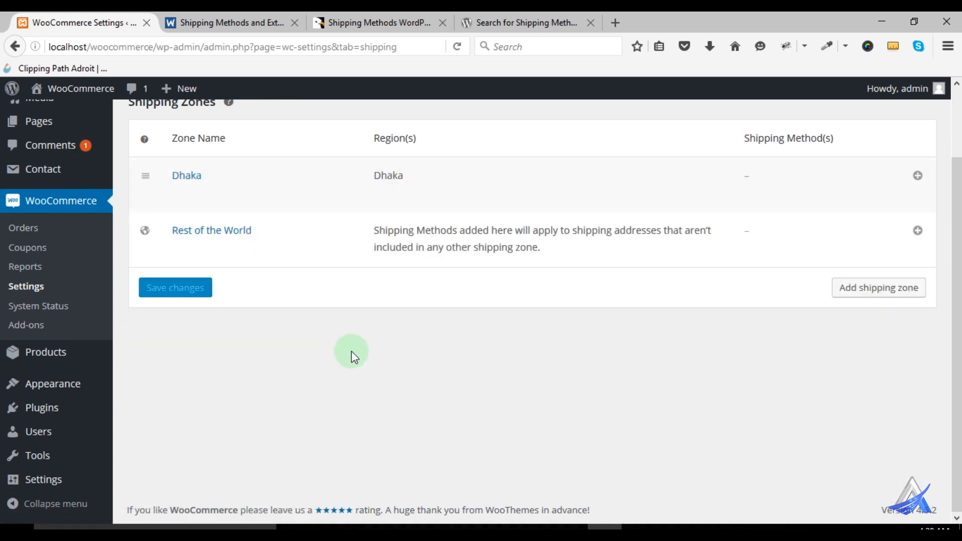
- View the Dhaka zone's details and look over its shipping methods page
{"action": "scroll", "coordinate": [326, 368], "scroll_direction": "up", "scroll_amount": 3}
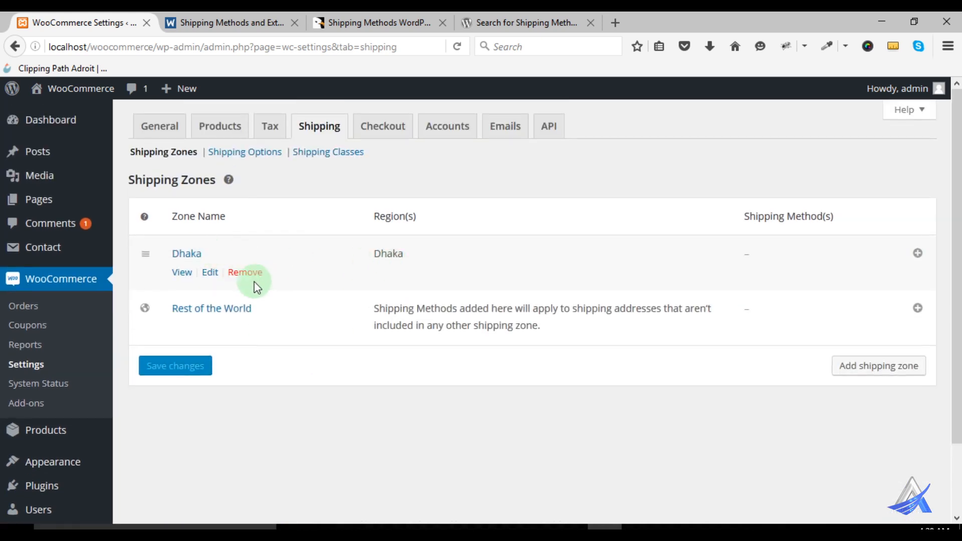
{"action": "left_click", "coordinate": [183, 274]}
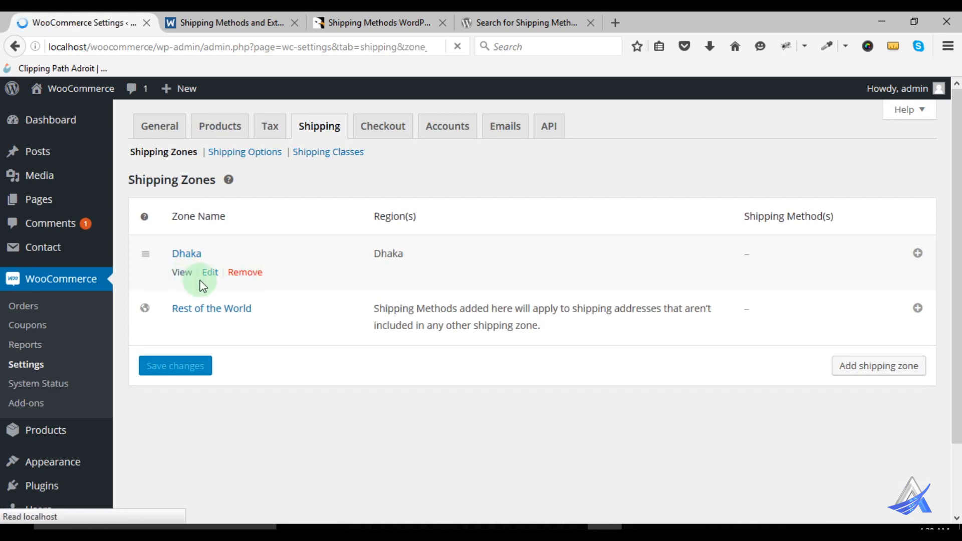
{"action": "scroll", "coordinate": [360, 341], "scroll_direction": "down", "scroll_amount": 3}
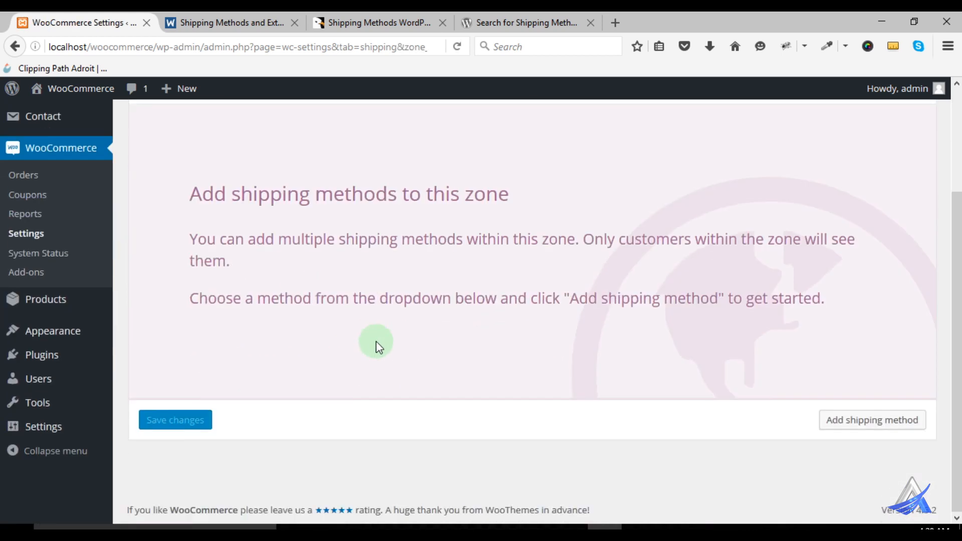
{"action": "scroll", "coordinate": [401, 386], "scroll_direction": "up", "scroll_amount": 3}
{"action": "scroll", "coordinate": [369, 369], "scroll_direction": "down", "scroll_amount": 2}
{"action": "scroll", "coordinate": [218, 187], "scroll_direction": "up", "scroll_amount": 2}
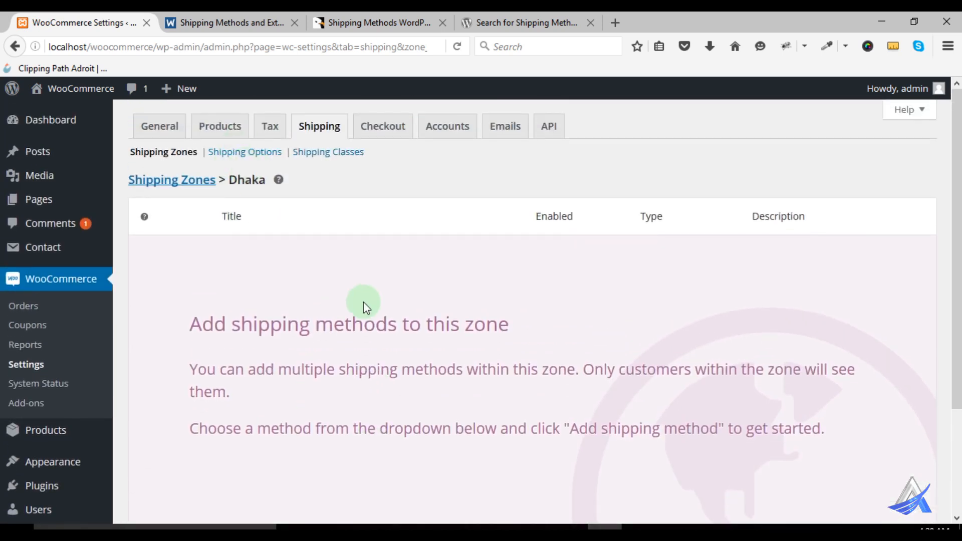
{"action": "scroll", "coordinate": [349, 312], "scroll_direction": "down", "scroll_amount": 3}
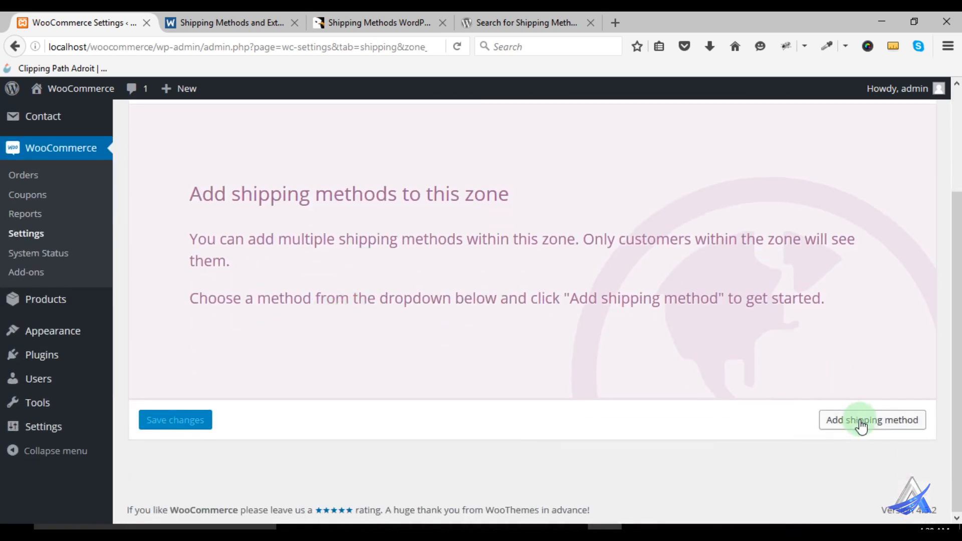
{"action": "scroll", "coordinate": [350, 325], "scroll_direction": "up", "scroll_amount": 3}
- Return to the shipping zones list and open the Rest of the World zone to view its shipping methods page
{"action": "left_click", "coordinate": [180, 184]}
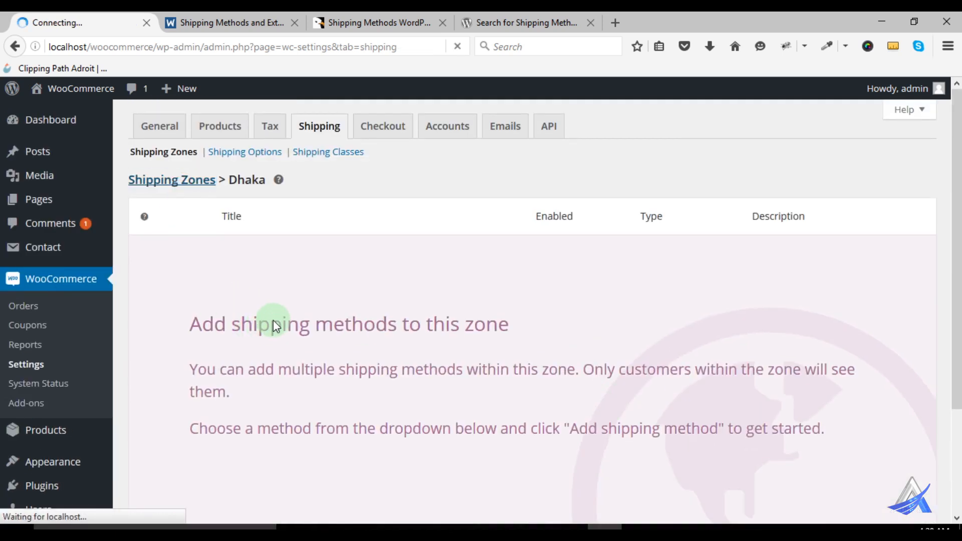
{"action": "scroll", "coordinate": [276, 323], "scroll_direction": "down", "scroll_amount": 1}
{"action": "scroll", "coordinate": [279, 325], "scroll_direction": "down", "scroll_amount": 1}
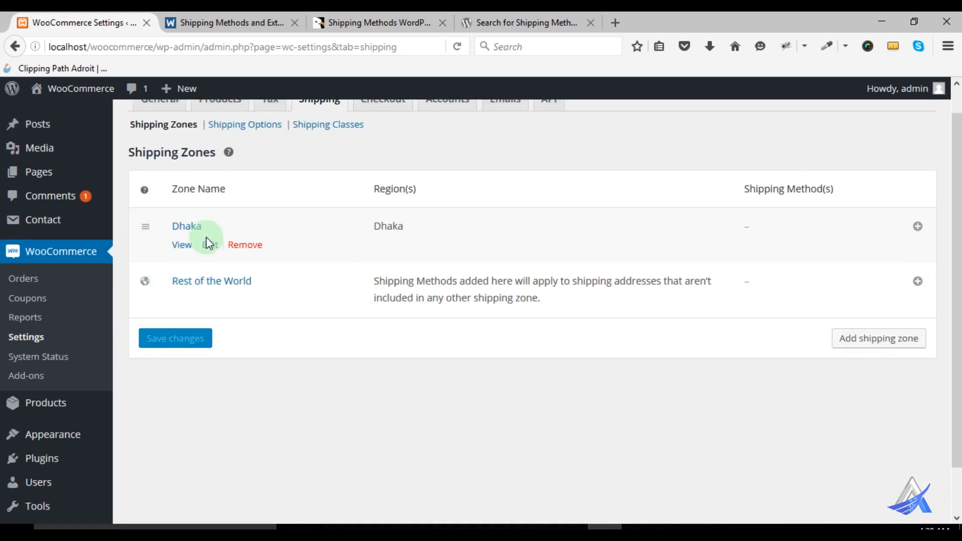
{"action": "scroll", "coordinate": [203, 242], "scroll_direction": "up", "scroll_amount": 2}
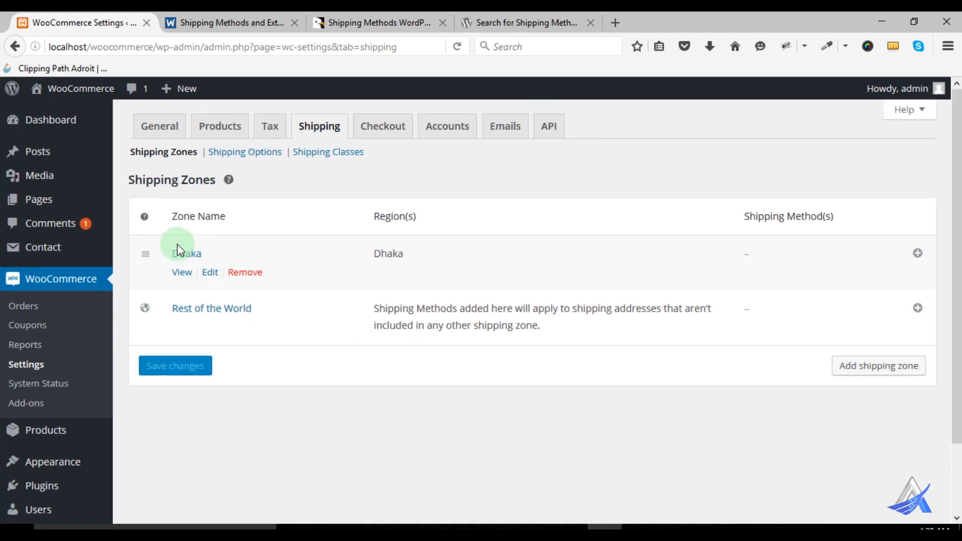
{"action": "left_click", "coordinate": [228, 318]}
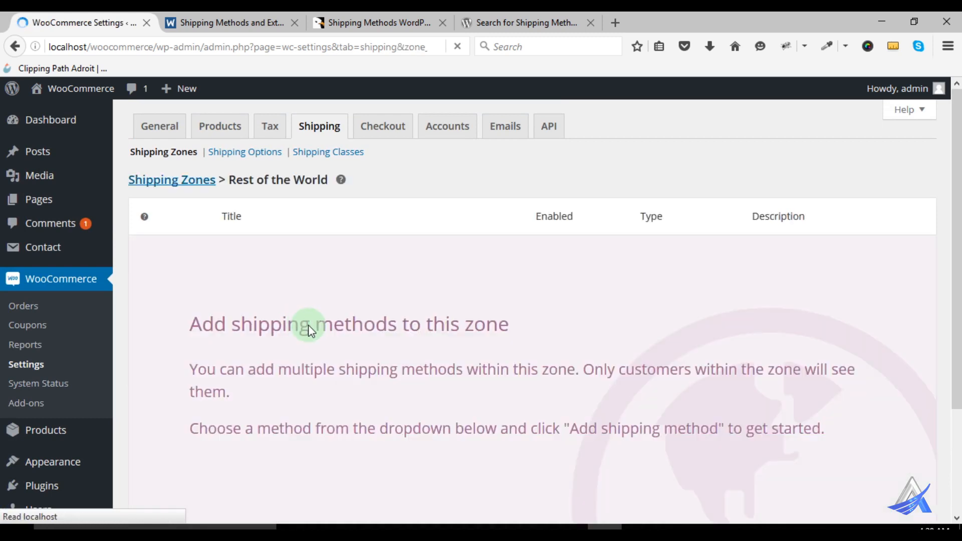
{"action": "scroll", "coordinate": [346, 344], "scroll_direction": "down", "scroll_amount": 3}
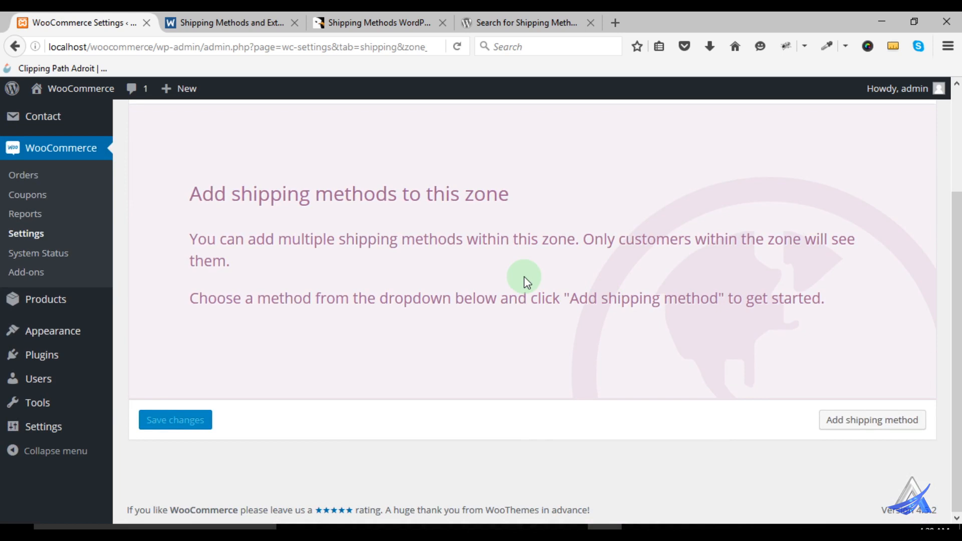
- Return to the shipping zones list and open the Dhaka zone's shipping methods page
{"action": "scroll", "coordinate": [446, 310], "scroll_direction": "up", "scroll_amount": 3}
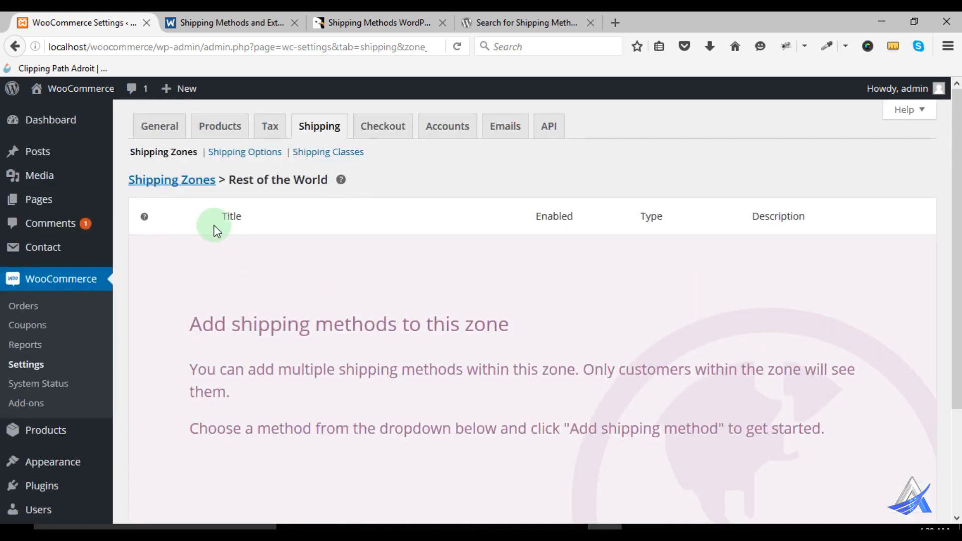
{"action": "left_click", "coordinate": [186, 184]}
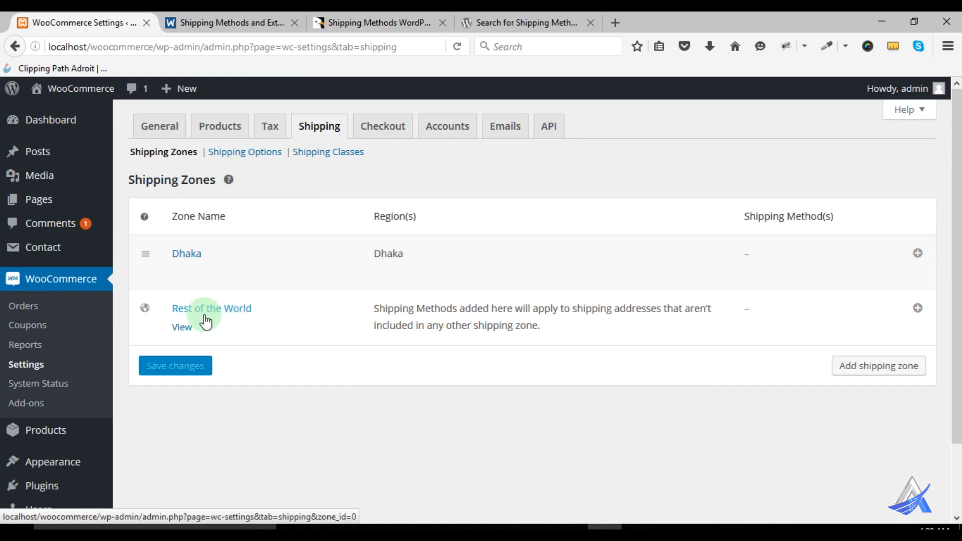
{"action": "mouse_move", "coordinate": [189, 254]}
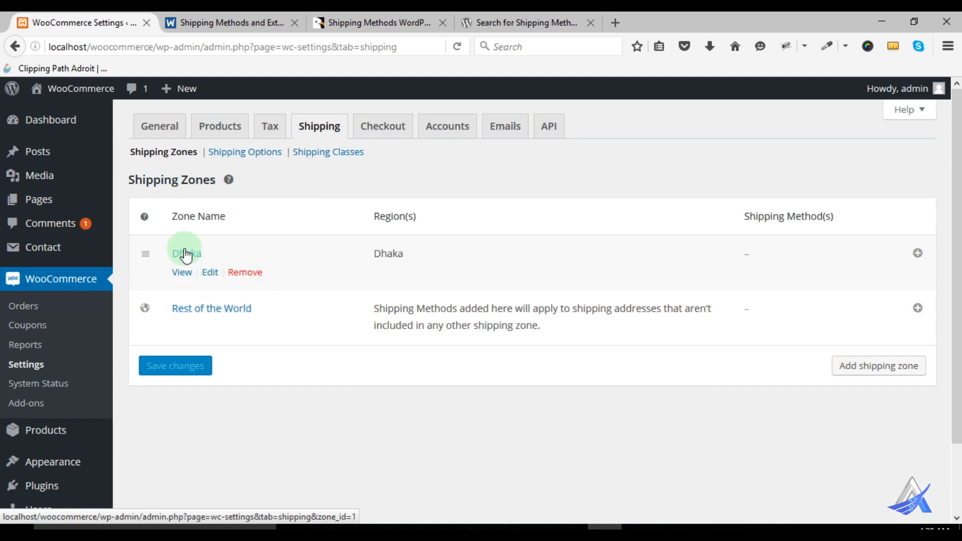
{"action": "left_click", "coordinate": [181, 273]}
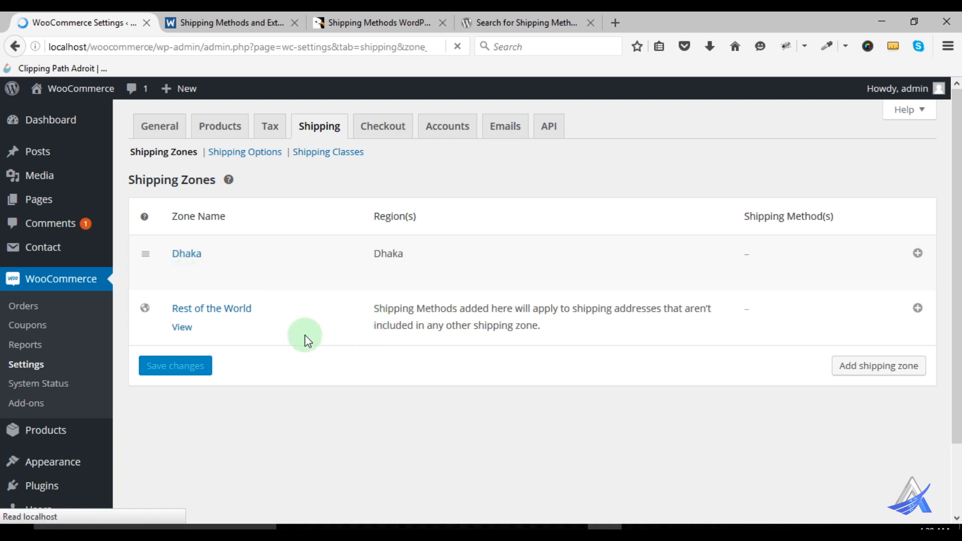
- Add a Flat Rate shipping method to the Dhaka zone
{"action": "scroll", "coordinate": [398, 350], "scroll_direction": "down", "scroll_amount": 3}
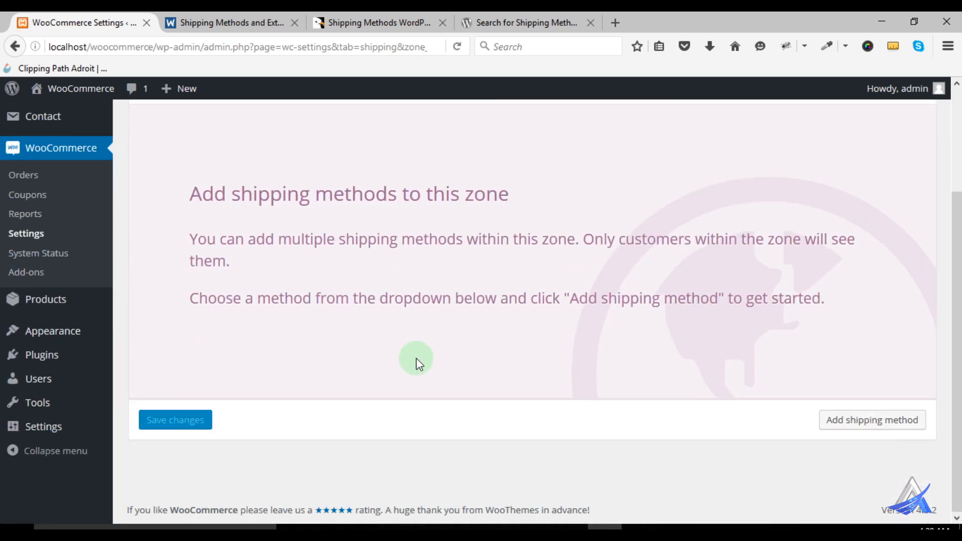
{"action": "left_click", "coordinate": [861, 425]}
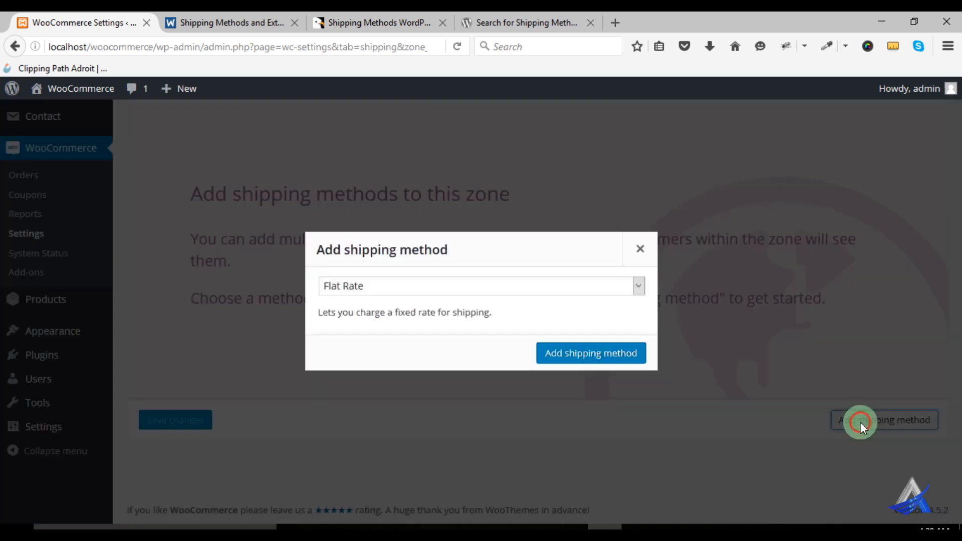
{"action": "left_click", "coordinate": [453, 284]}
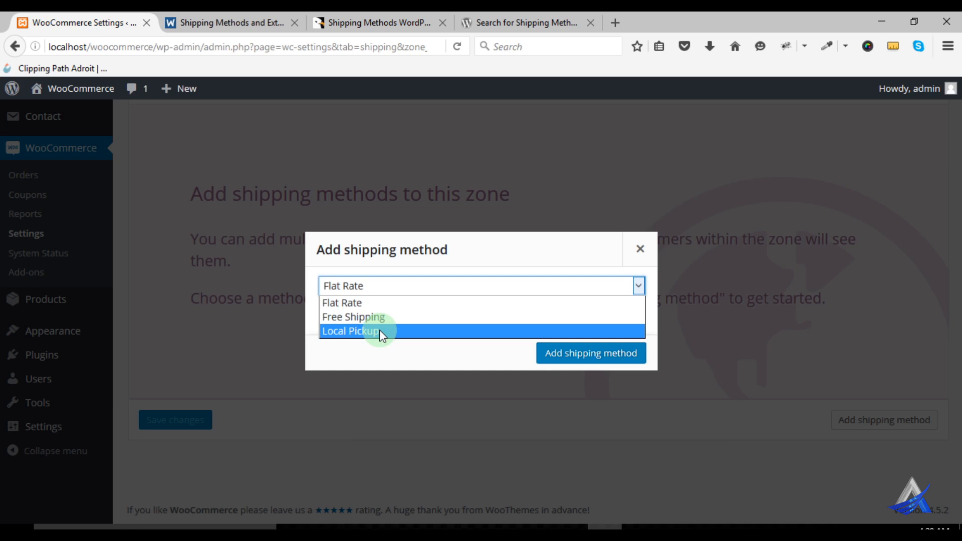
{"action": "left_click", "coordinate": [404, 302]}
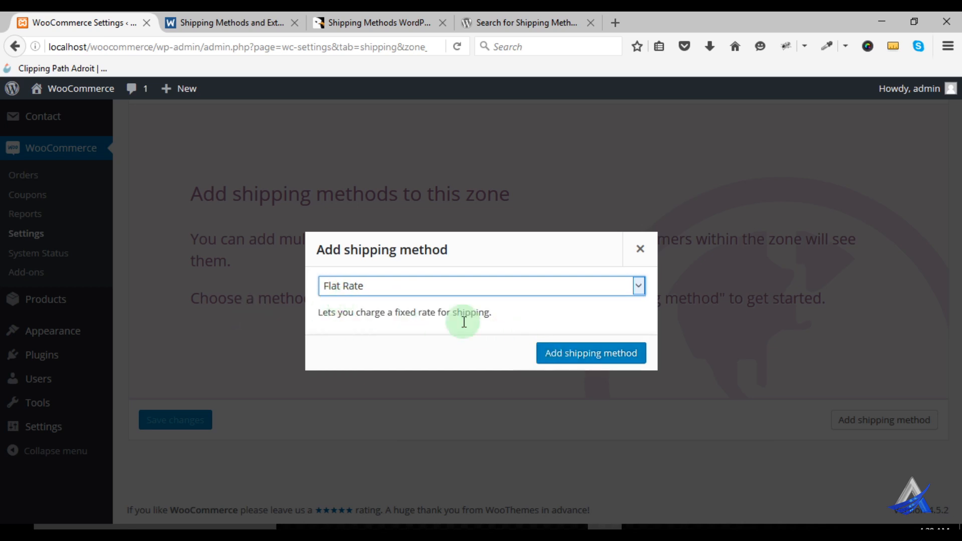
{"action": "left_click", "coordinate": [590, 355]}
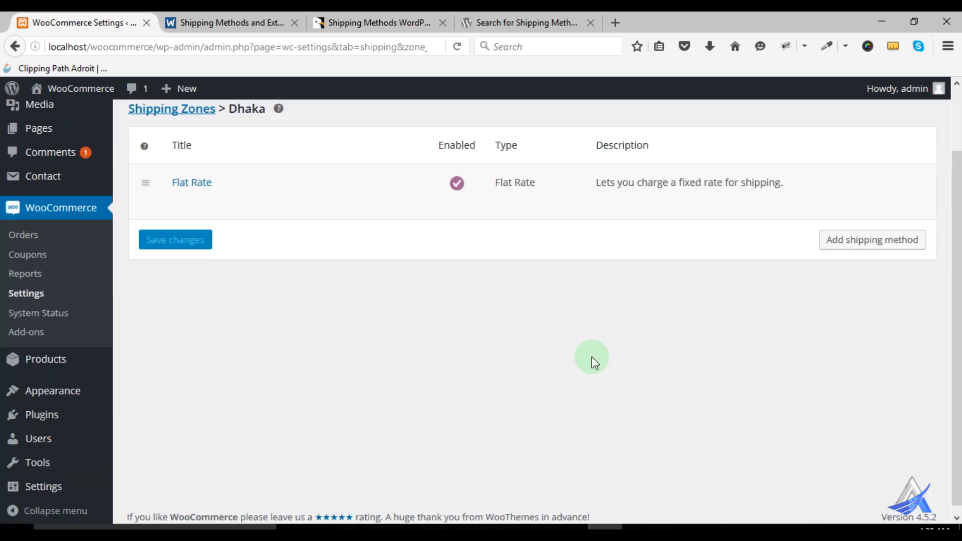
- Set the Dhaka zone's Flat Rate method to tax status None and cost 10, and save its settings
{"action": "scroll", "coordinate": [590, 359], "scroll_direction": "up", "scroll_amount": 3}
{"action": "left_click", "coordinate": [455, 255]}
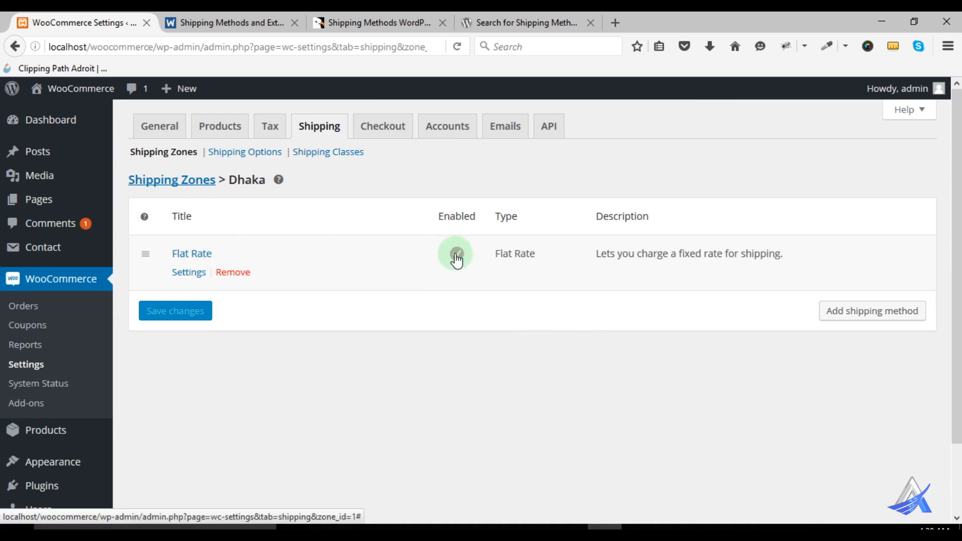
{"action": "left_click", "coordinate": [194, 274]}
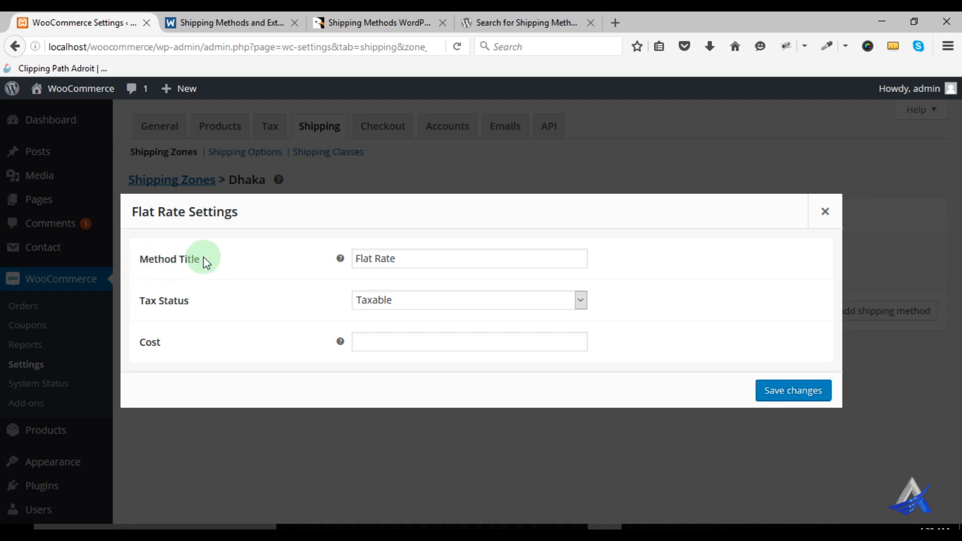
{"action": "left_click_drag", "start_coordinate": [397, 258], "coordinate": [347, 259]}
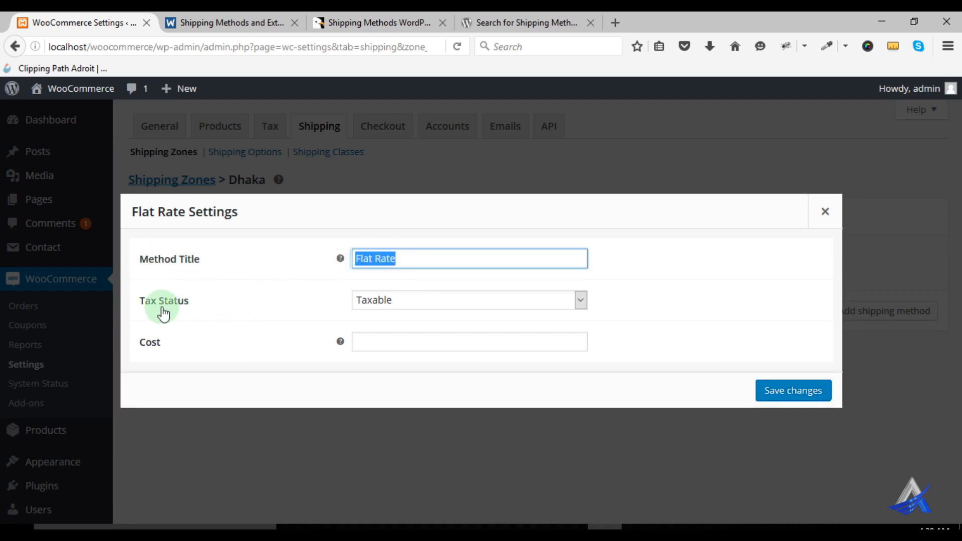
{"action": "left_click", "coordinate": [409, 300]}
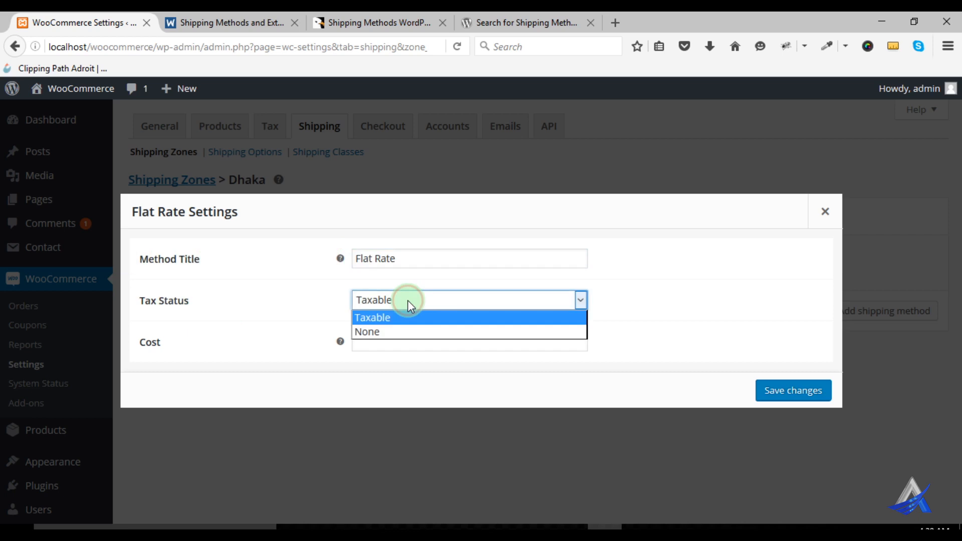
{"action": "left_click", "coordinate": [398, 327]}
{"action": "left_click", "coordinate": [365, 337]}
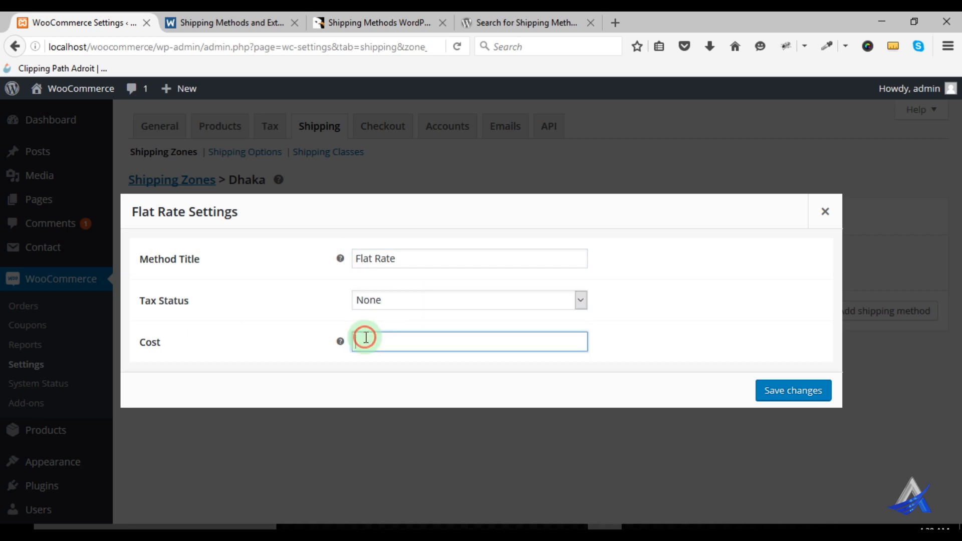
{"action": "type", "text": "10"}
{"action": "mouse_move", "coordinate": [340, 344]}
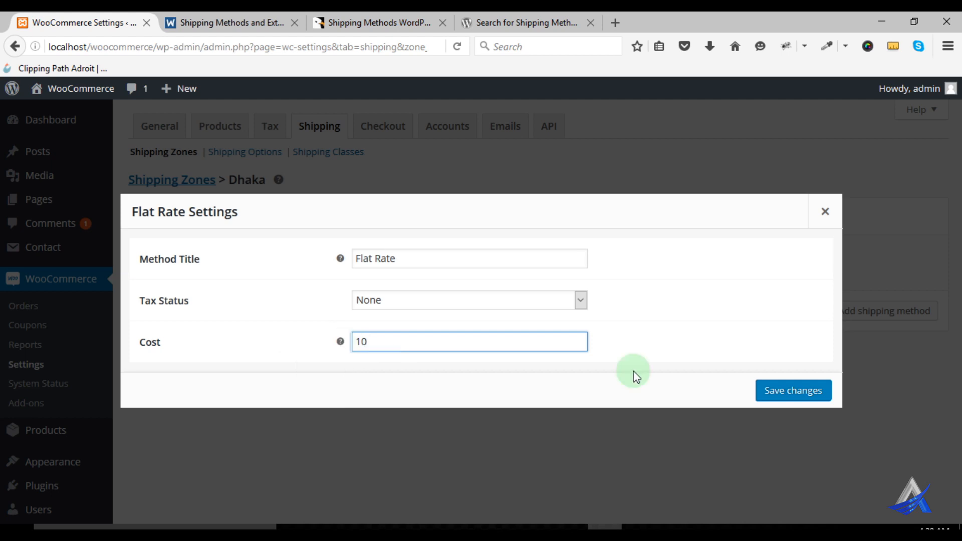
{"action": "left_click", "coordinate": [794, 391]}
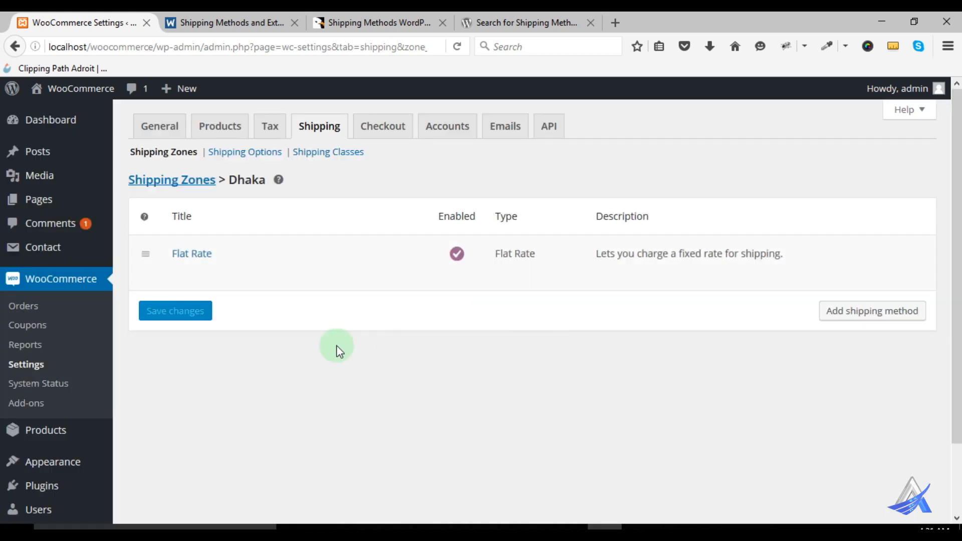
- Go to the shipping classes and add a new class named Small
{"action": "left_click", "coordinate": [174, 157]}
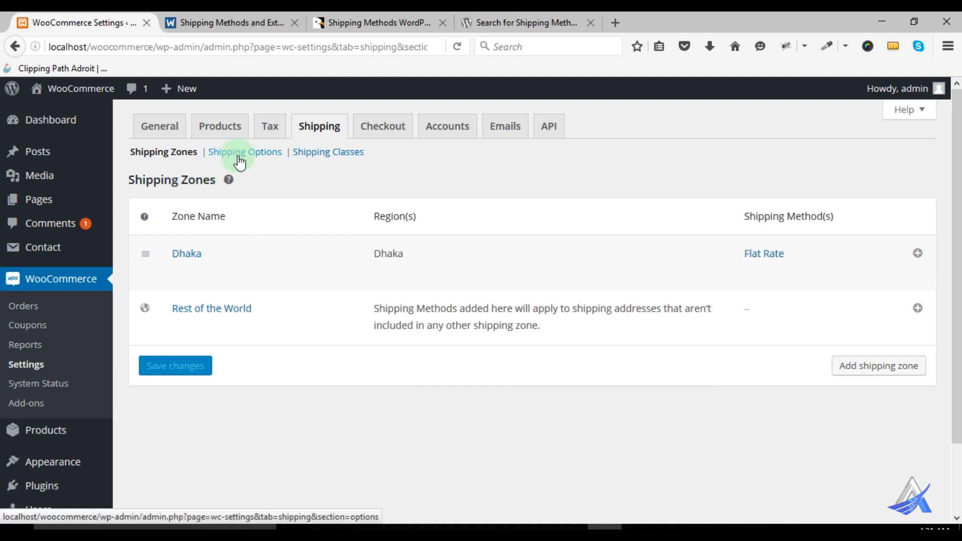
{"action": "left_click", "coordinate": [321, 153]}
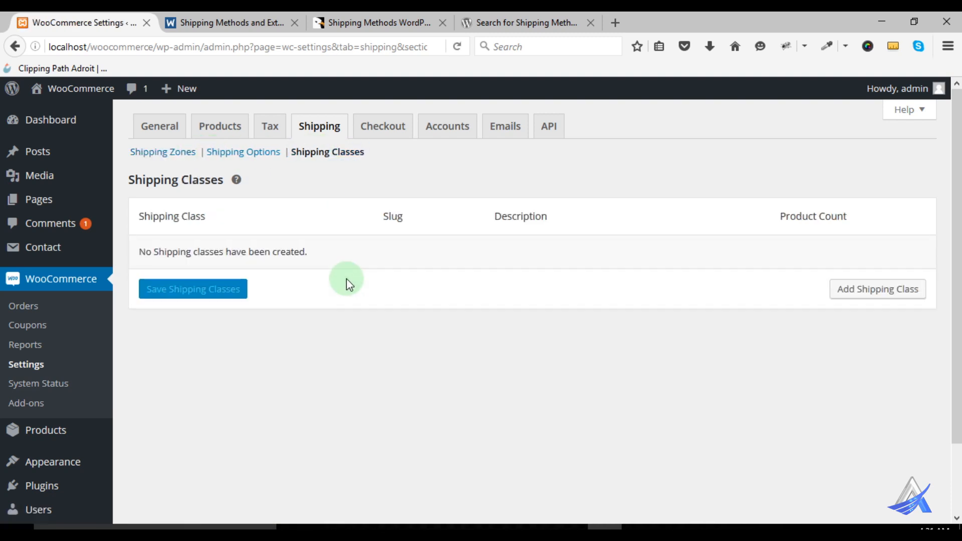
{"action": "left_click", "coordinate": [850, 287]}
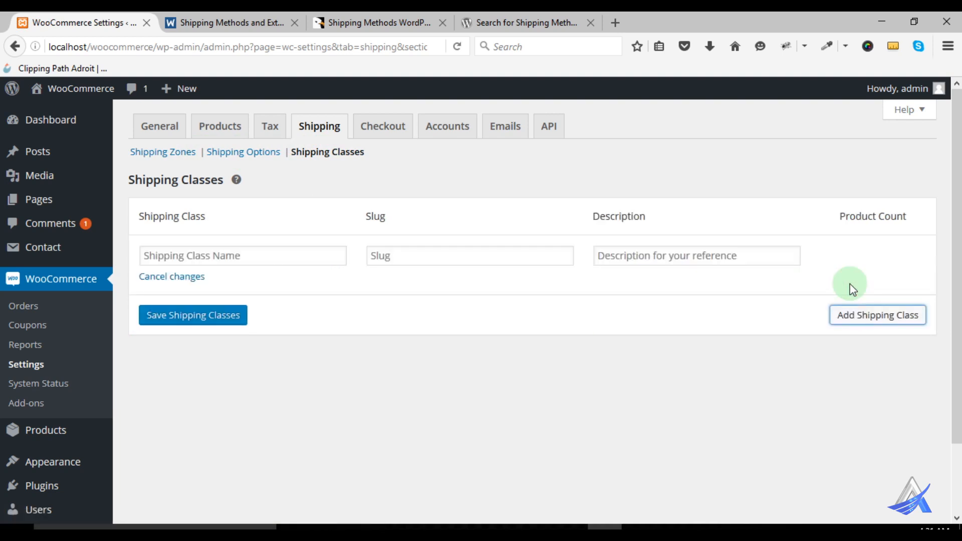
{"action": "left_click", "coordinate": [301, 249]}
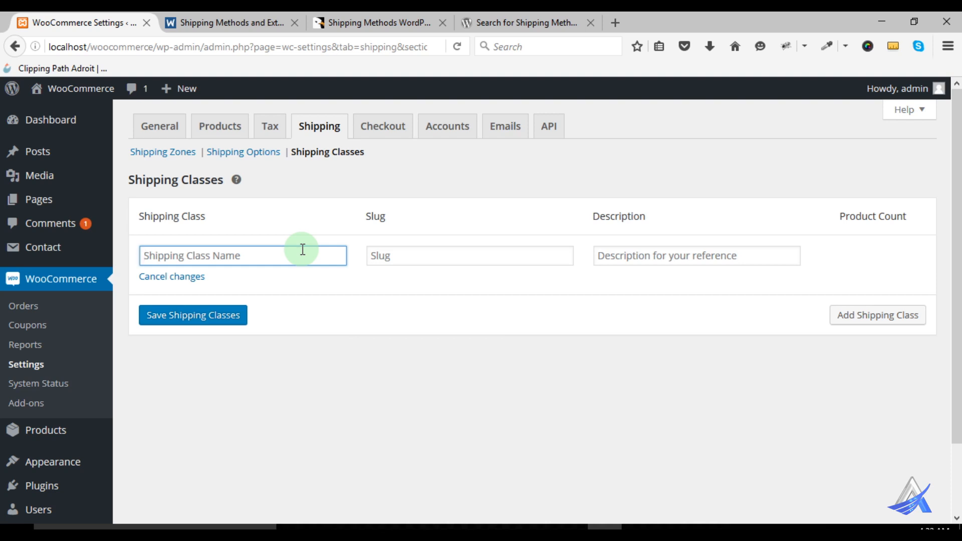
{"action": "type", "text": "Small"}
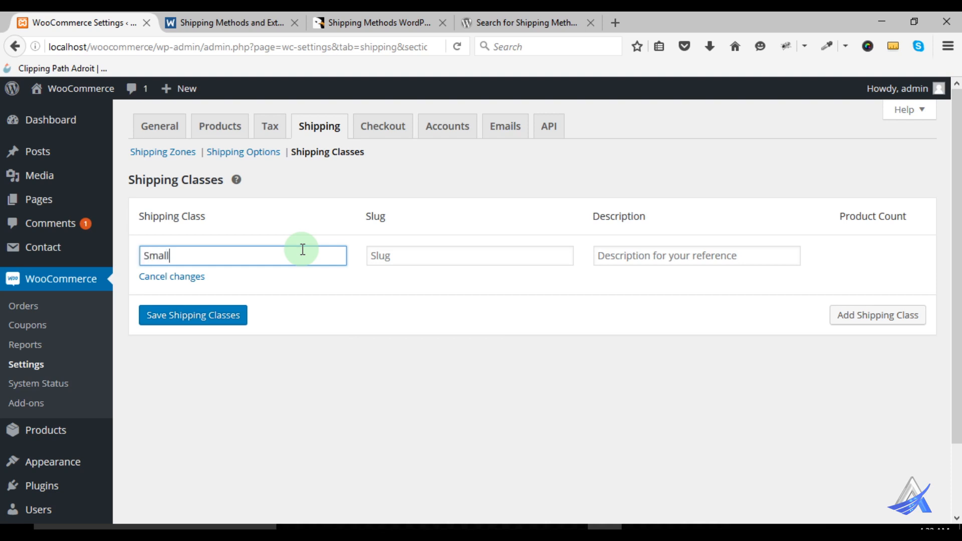
- Copy the new class's name into its slug so that the slug is Small
{"action": "left_click", "coordinate": [389, 251]}
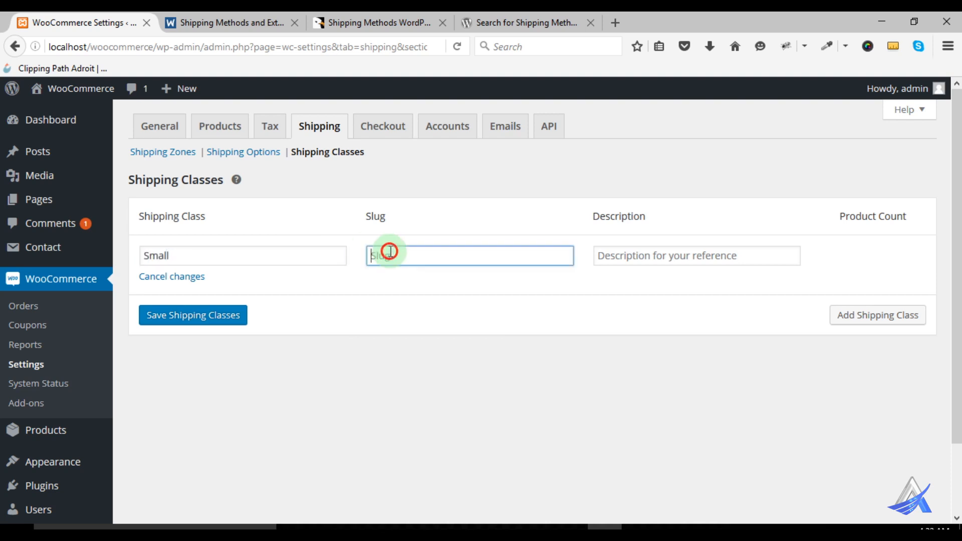
{"action": "double_click", "coordinate": [154, 255]}
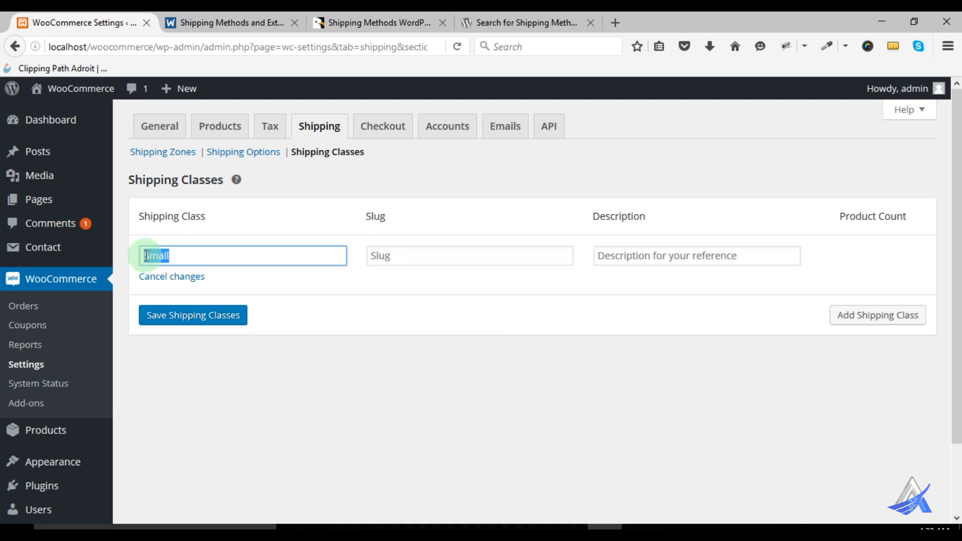
{"action": "right_click", "coordinate": [180, 257]}
{"action": "left_click", "coordinate": [195, 303]}
{"action": "left_click", "coordinate": [399, 260]}
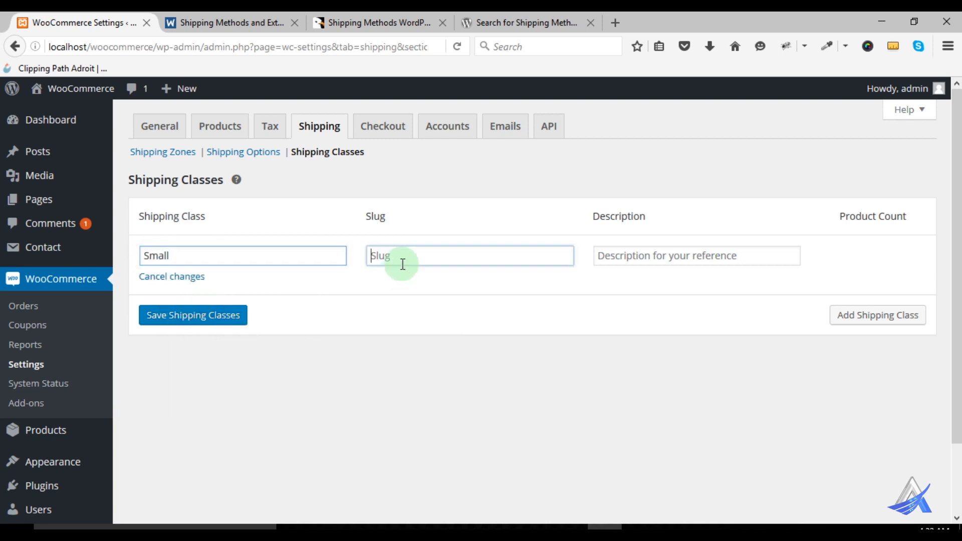
{"action": "right_click", "coordinate": [408, 254]}
{"action": "left_click", "coordinate": [467, 313]}
- Enter "Small product" as the Small class's description and save the shipping classes
{"action": "left_click", "coordinate": [650, 257]}
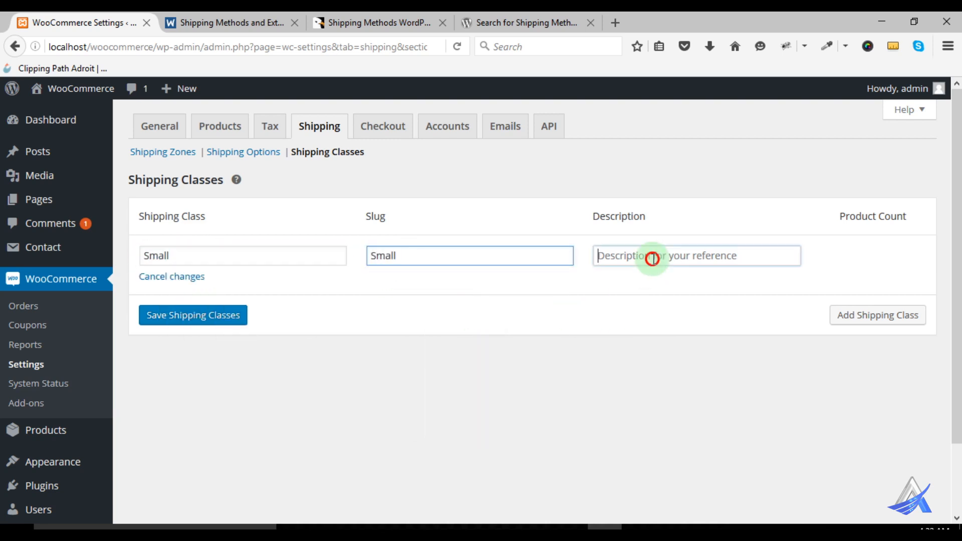
{"action": "type", "text": "S"}
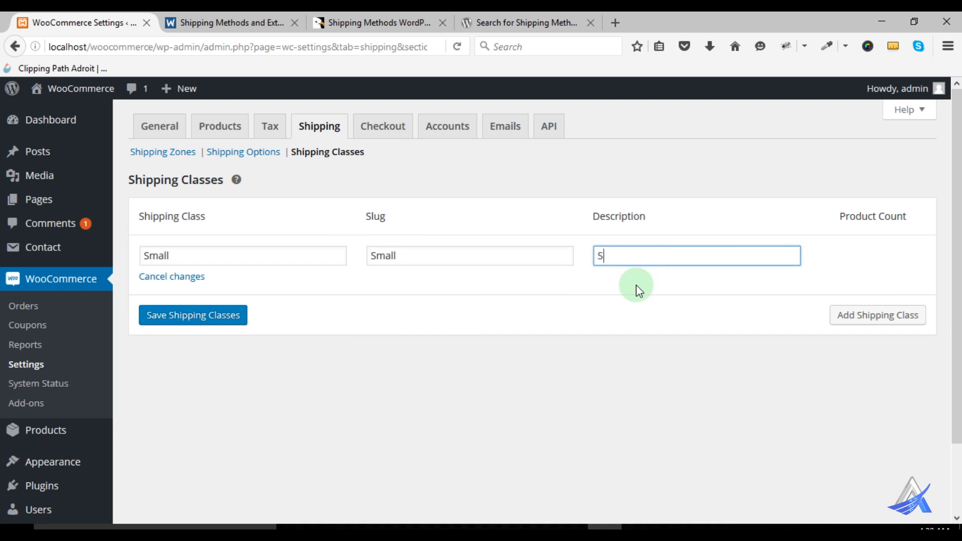
{"action": "type", "text": "mall product"}
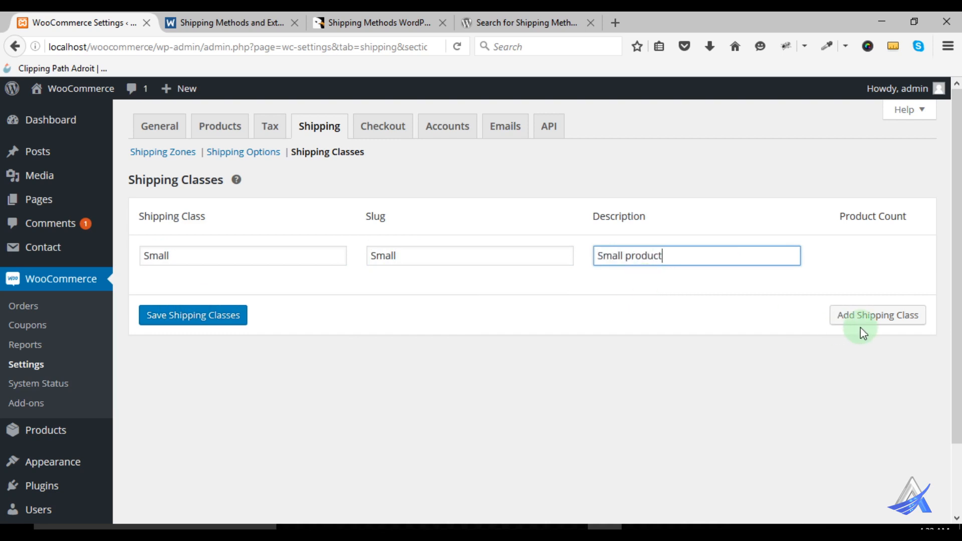
{"action": "left_click", "coordinate": [227, 324]}
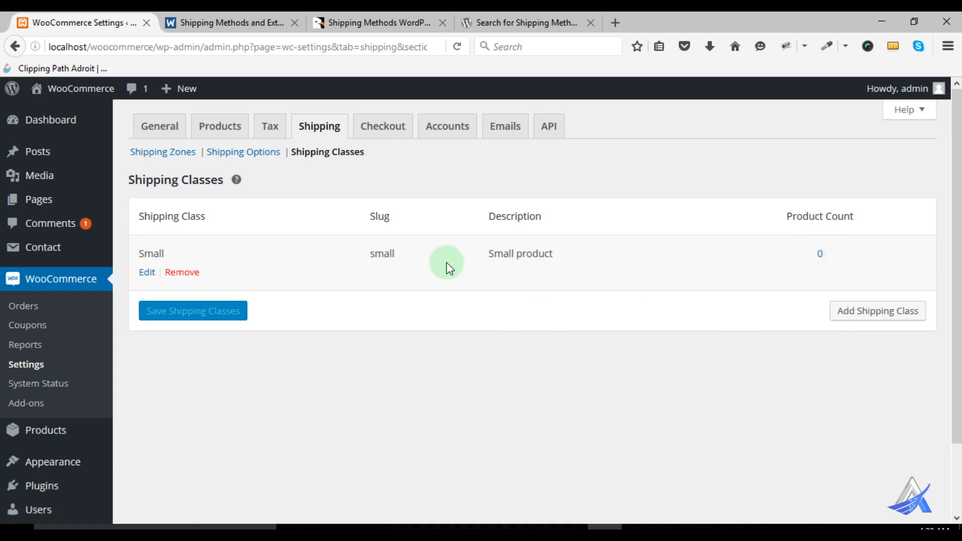
- Add a second shipping class named Large with the slug Large
{"action": "left_click", "coordinate": [873, 313]}
{"action": "left_click", "coordinate": [196, 313]}
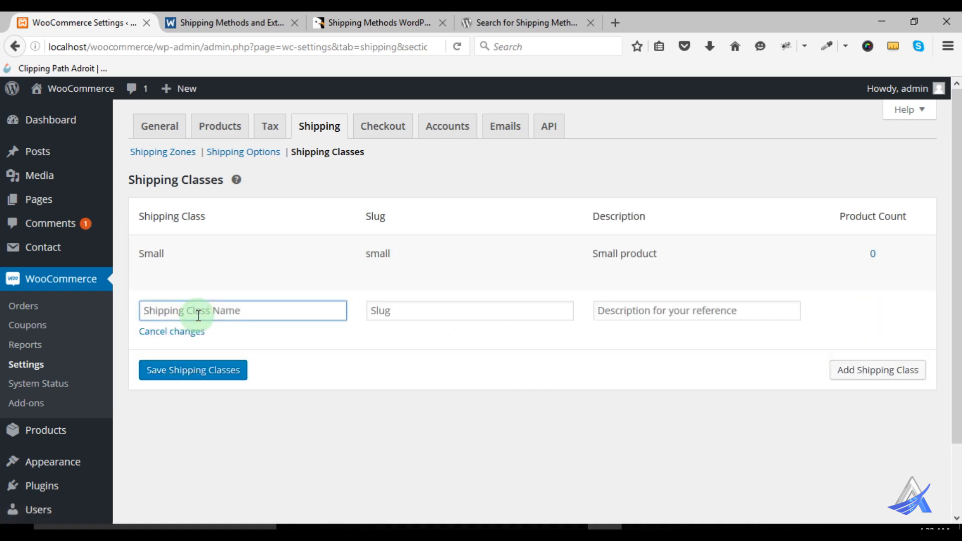
{"action": "type", "text": "Large"}
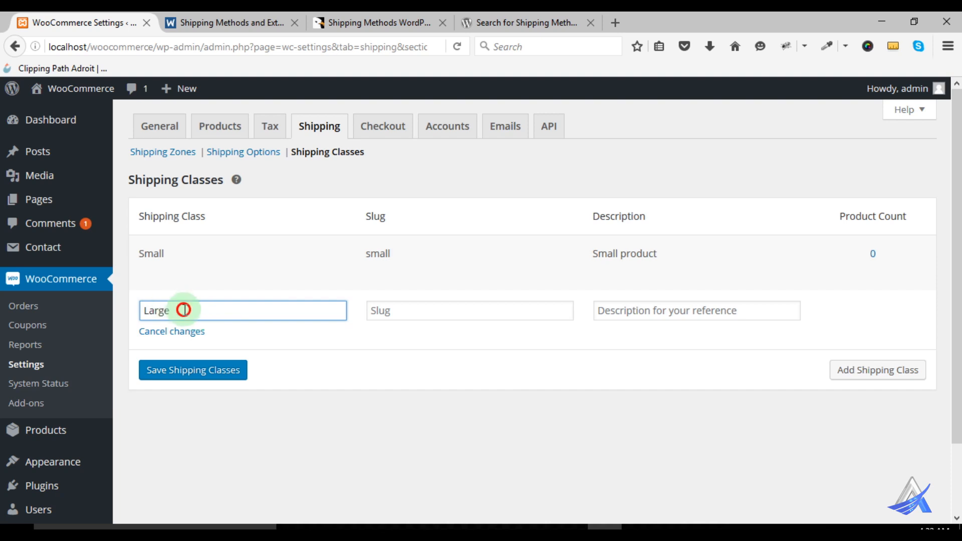
{"action": "left_click_drag", "start_coordinate": [185, 308], "coordinate": [129, 315]}
{"action": "left_click", "coordinate": [446, 311]}
{"action": "key", "text": "ctrl+v"}
- Enter "Large product" as the Large class's description and save the shipping classes
{"action": "left_click", "coordinate": [616, 315]}
{"action": "key", "text": "ctrl+v"}
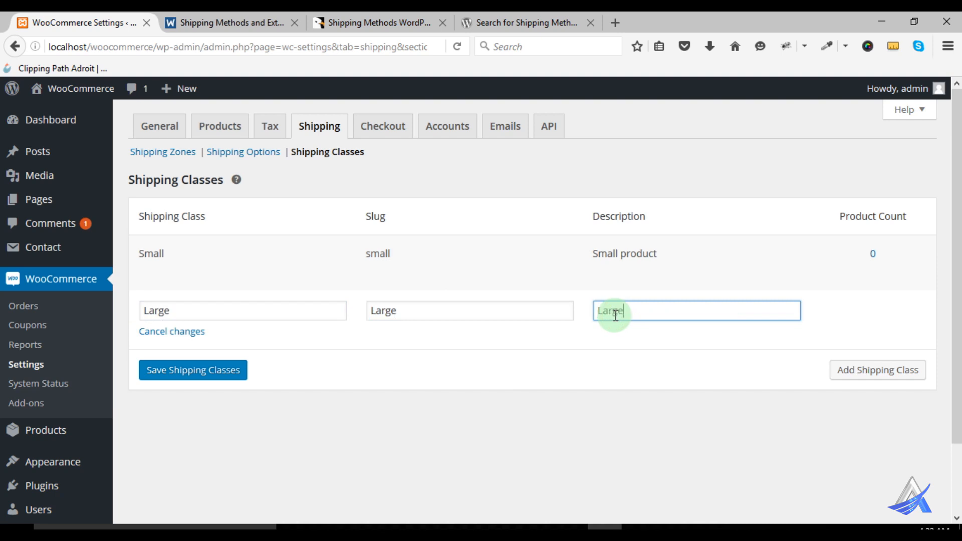
{"action": "double_click", "coordinate": [629, 258]}
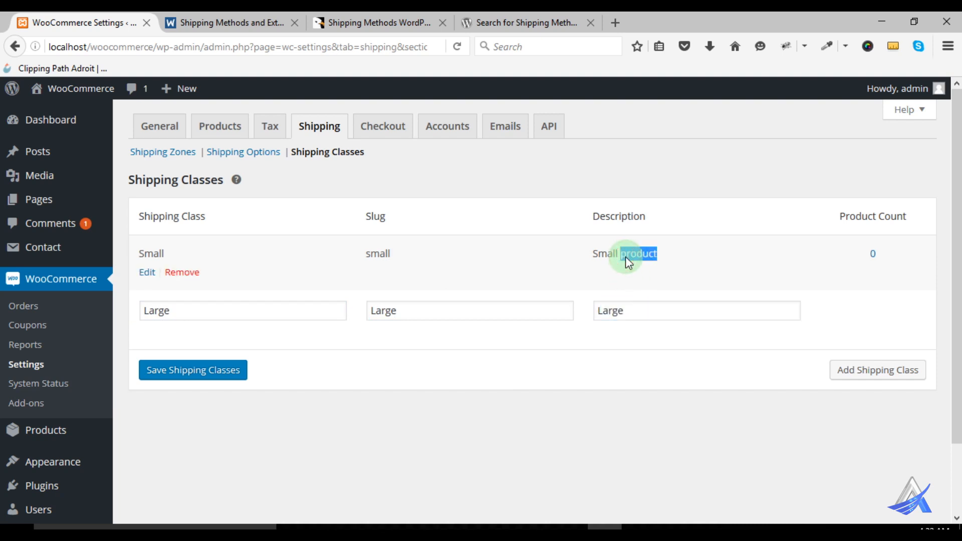
{"action": "left_click", "coordinate": [639, 304]}
{"action": "key", "text": "ctrl+v"}
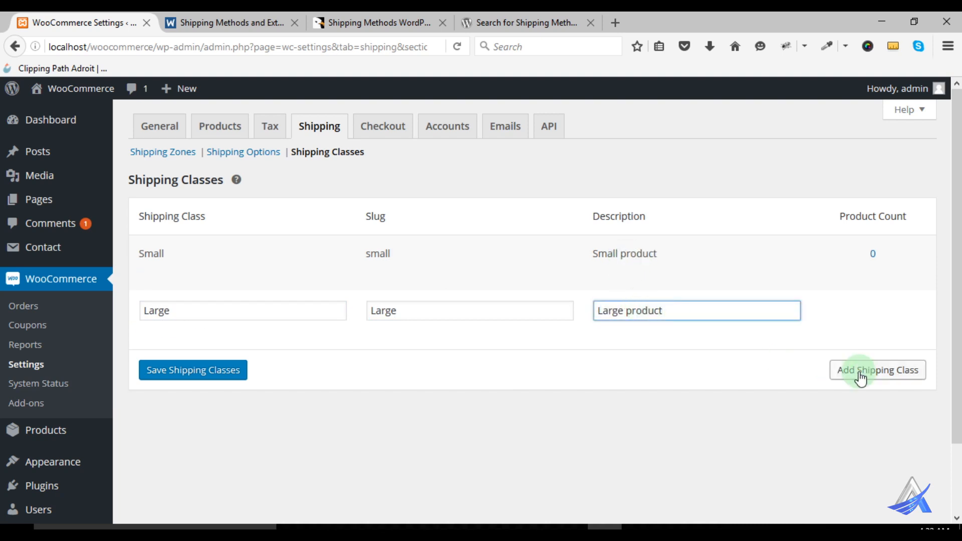
{"action": "left_click", "coordinate": [208, 381]}
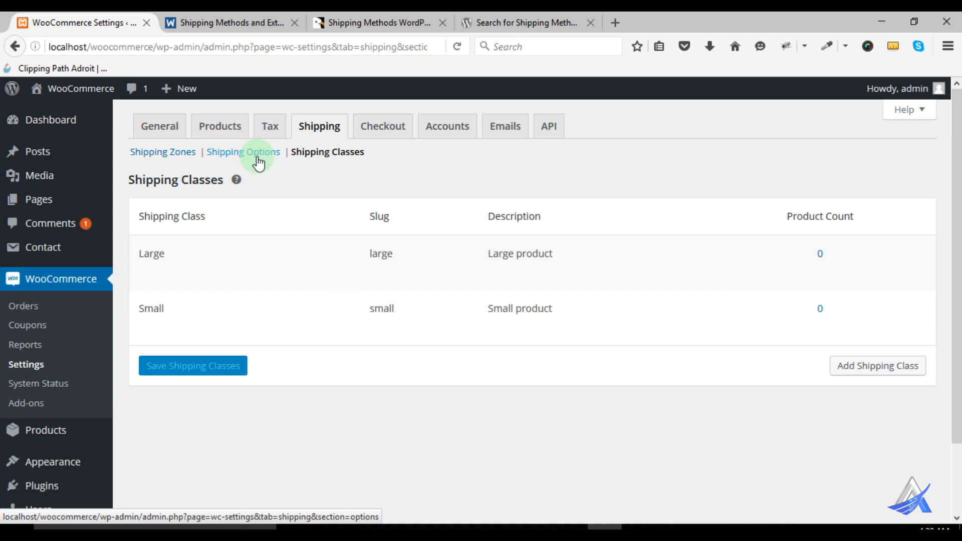
{"action": "mouse_move", "coordinate": [237, 180]}
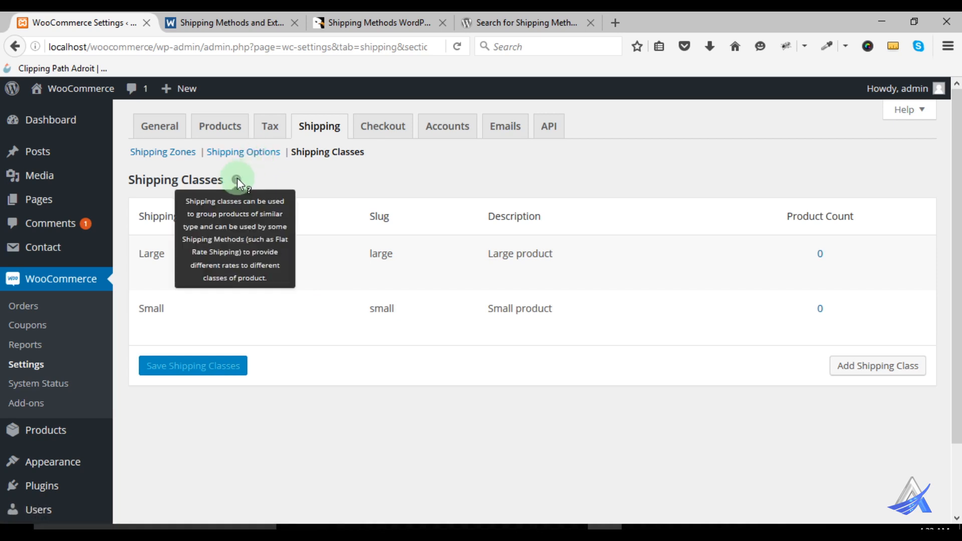
- Set the shipping destination to Default to customer shipping address in the shipping options and save the changes
{"action": "left_click", "coordinate": [253, 156]}
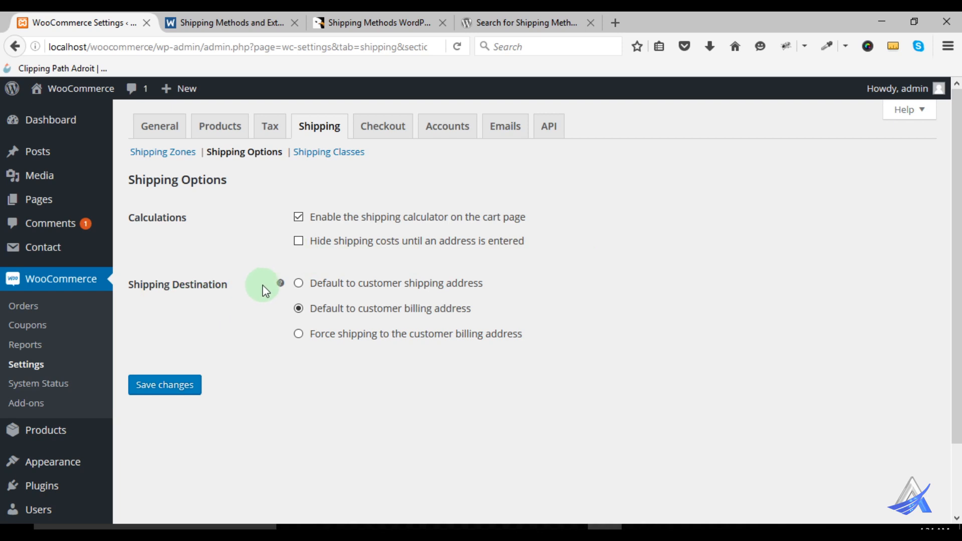
{"action": "mouse_move", "coordinate": [280, 284]}
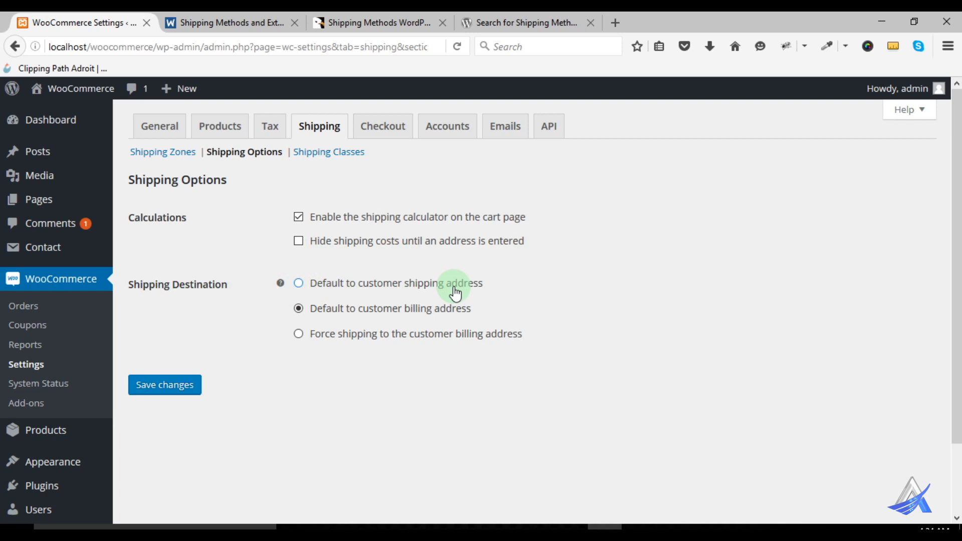
{"action": "left_click", "coordinate": [325, 316]}
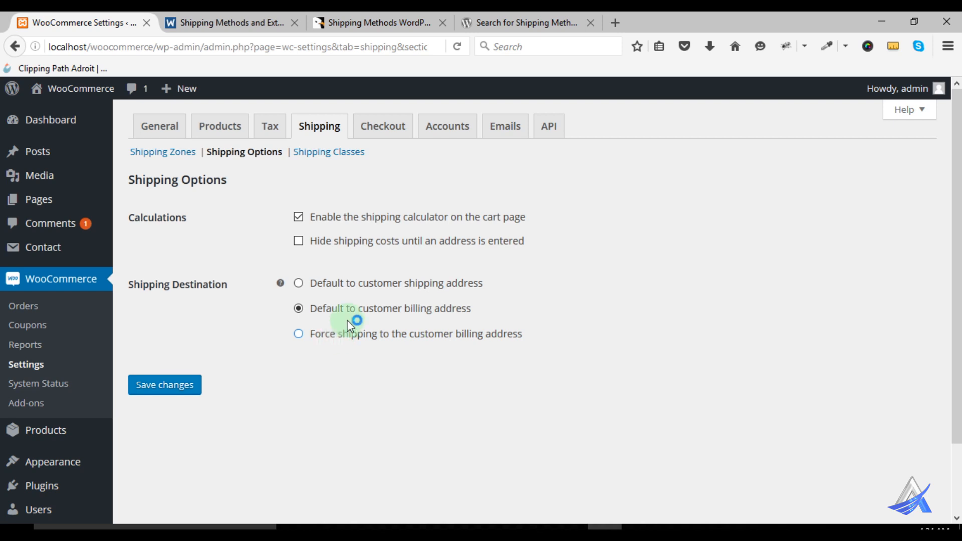
{"action": "left_click", "coordinate": [361, 288]}
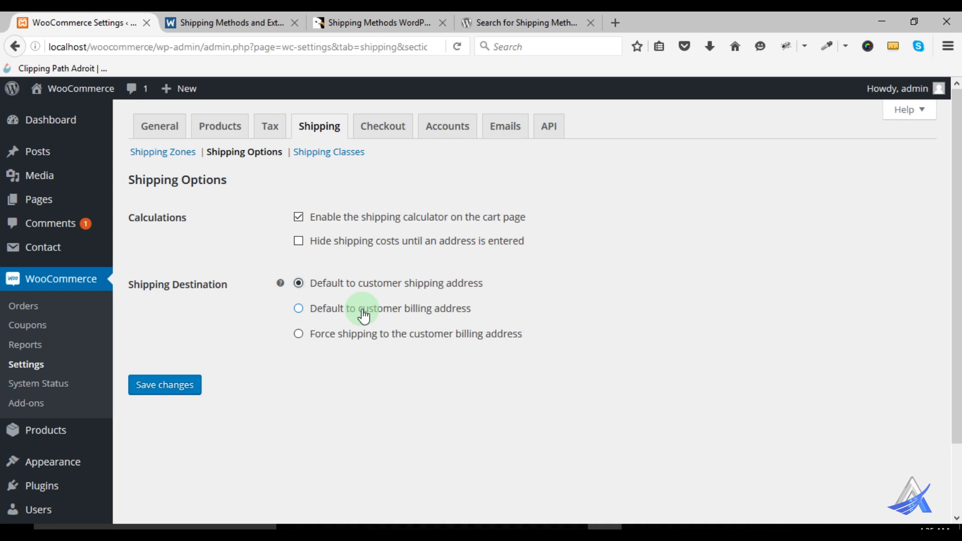
{"action": "left_click", "coordinate": [186, 384]}
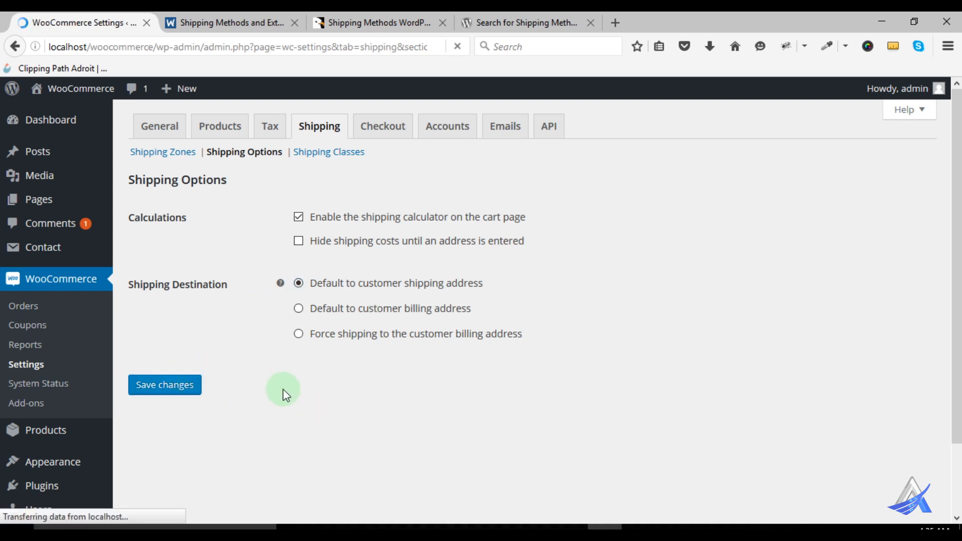
- In the Dhaka zone's Flat Rate settings, set the Large shipping class cost to 100 and the Small shipping class cost to 50
{"action": "left_click", "coordinate": [173, 159]}
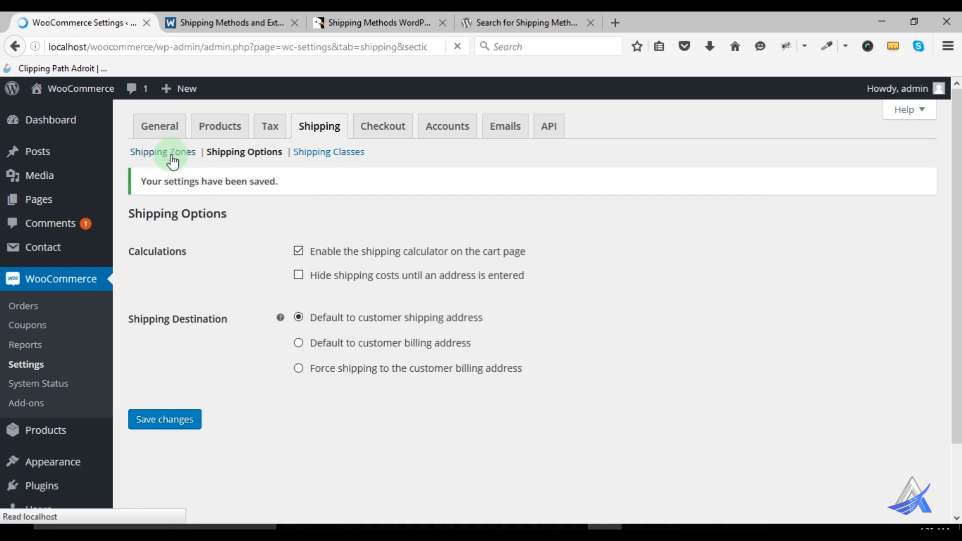
{"action": "mouse_move", "coordinate": [190, 278]}
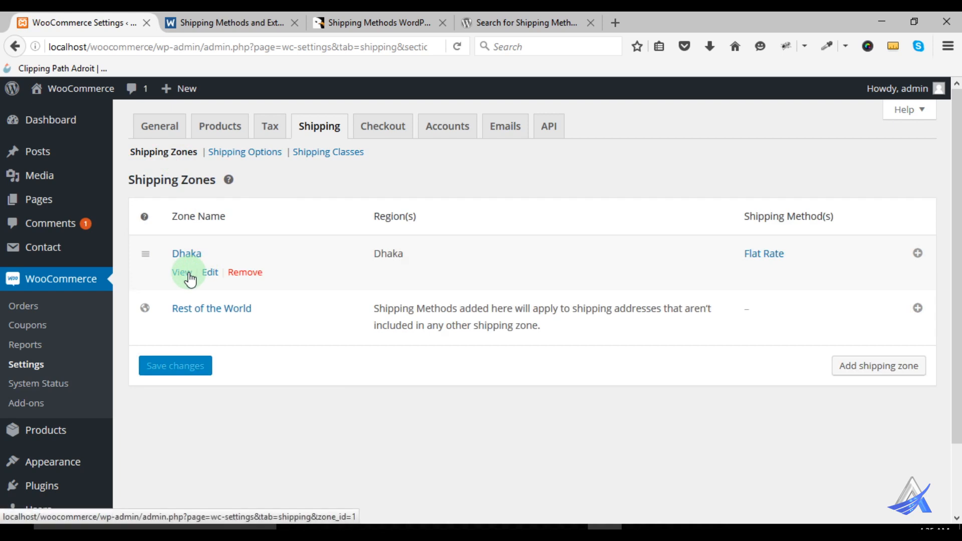
{"action": "left_click", "coordinate": [189, 257]}
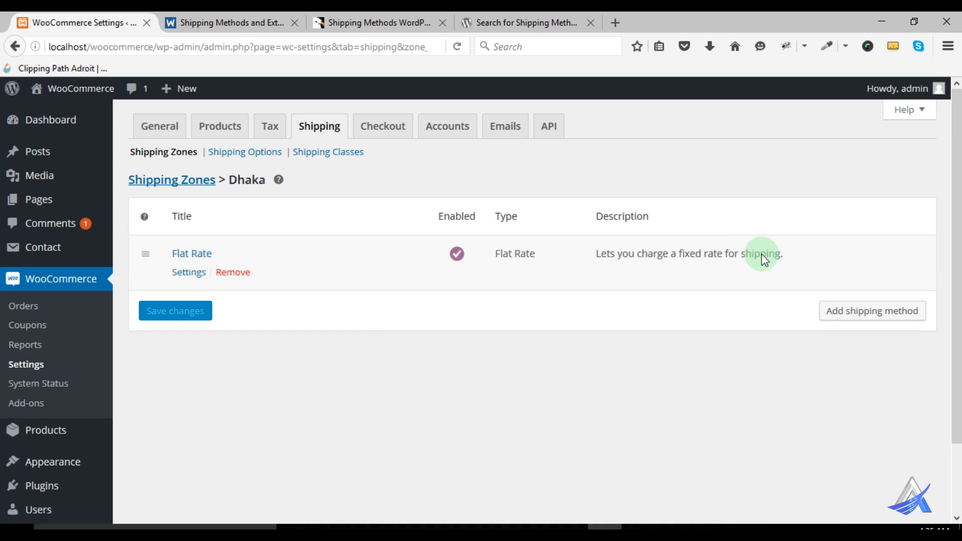
{"action": "left_click", "coordinate": [193, 256]}
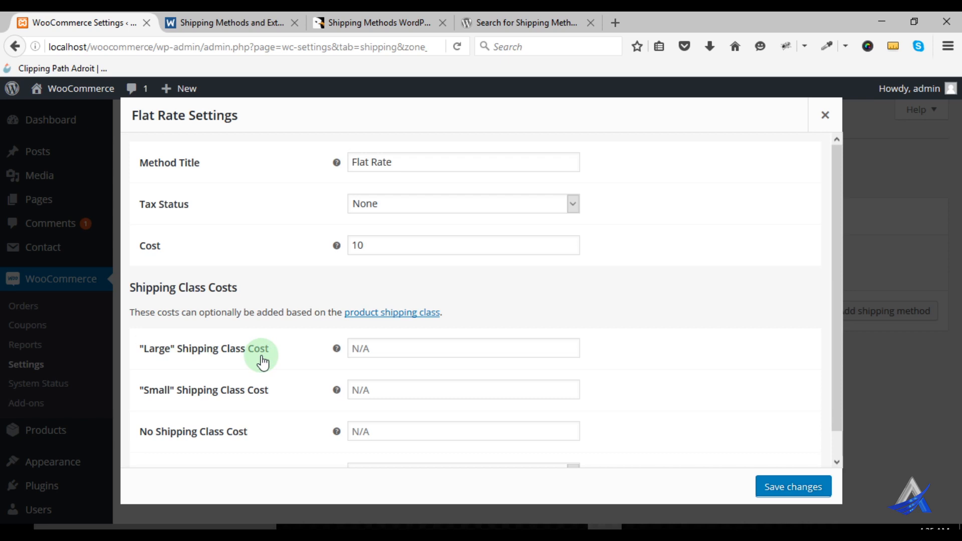
{"action": "left_click", "coordinate": [356, 348]}
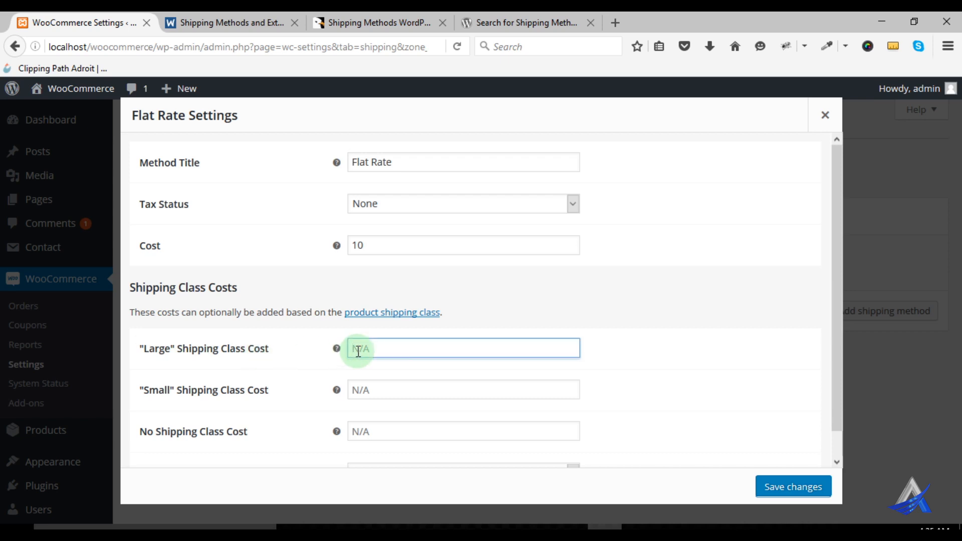
{"action": "type", "text": "100"}
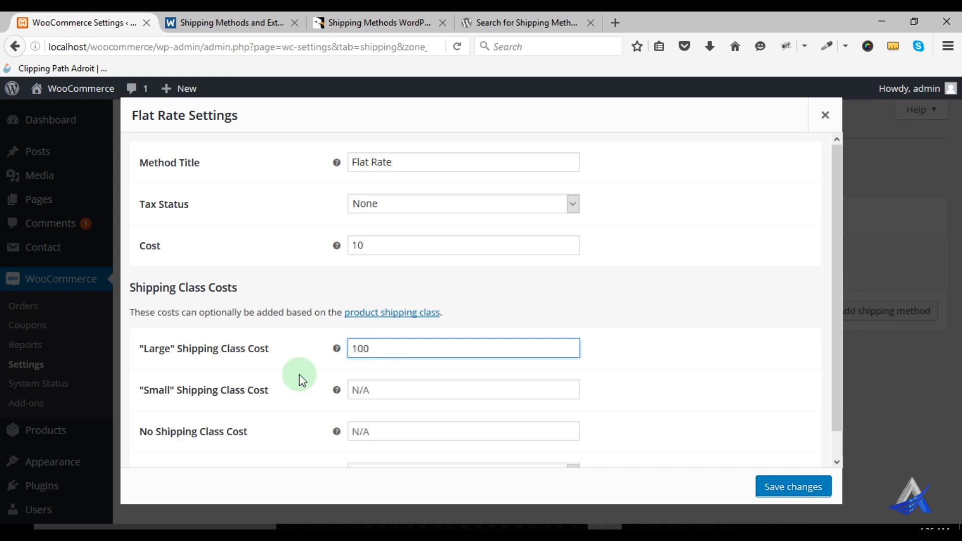
{"action": "left_click", "coordinate": [361, 388]}
{"action": "type", "text": "50"}
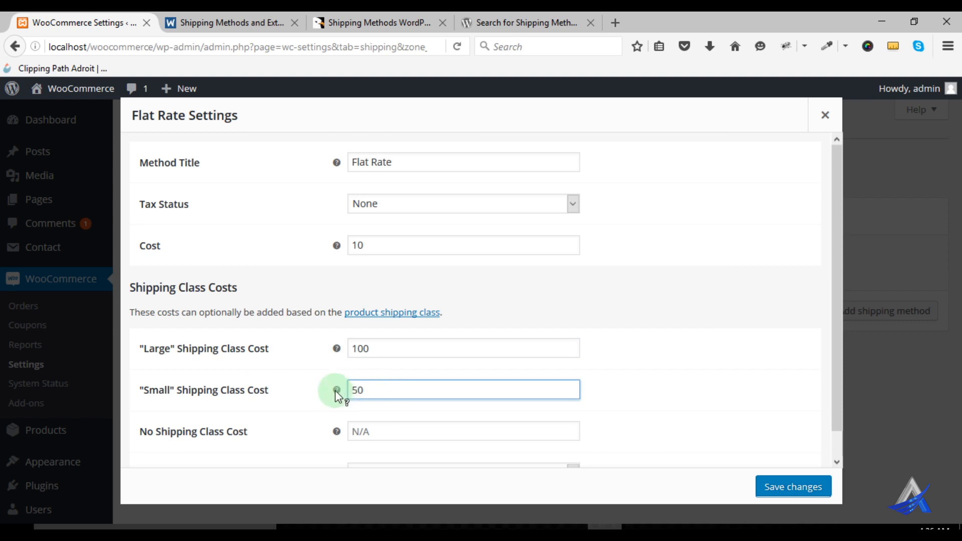
- Choose the Per Class calculation type, charging shipping for each class individually, and save the Flat Rate settings
{"action": "mouse_move", "coordinate": [337, 390]}
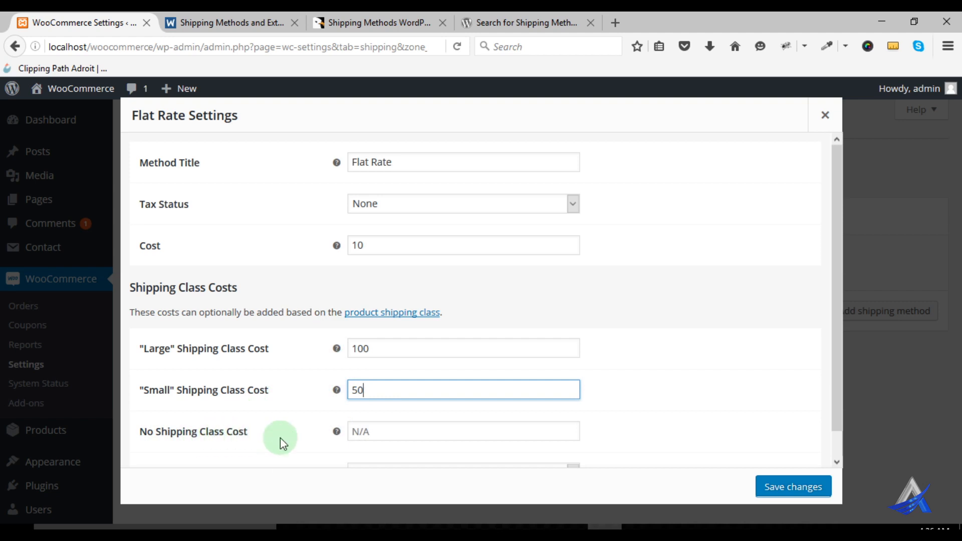
{"action": "mouse_move", "coordinate": [336, 433]}
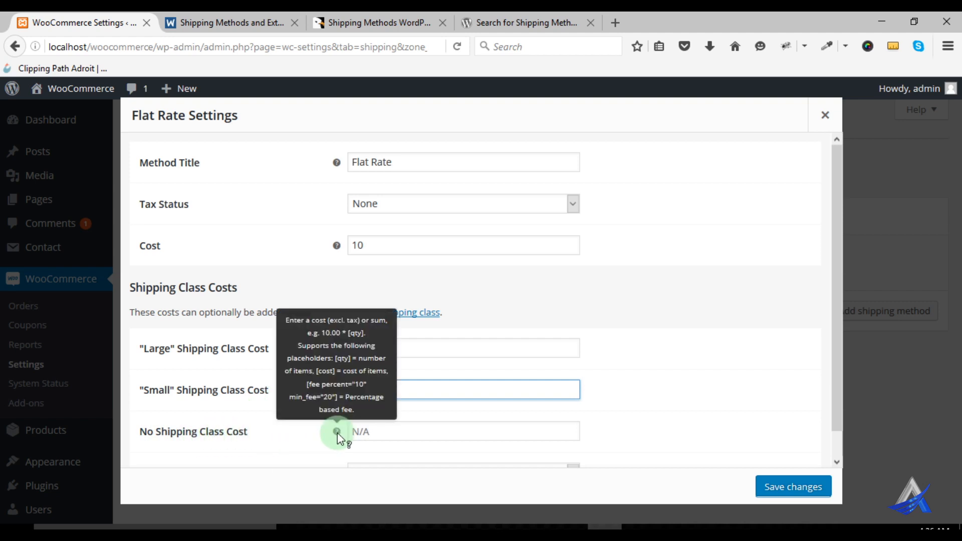
{"action": "left_click", "coordinate": [373, 431]}
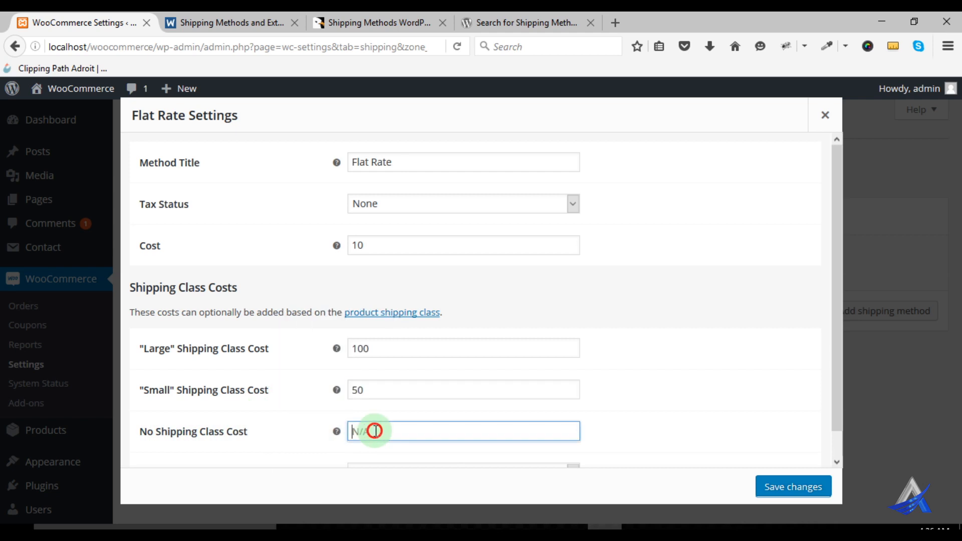
{"action": "scroll", "coordinate": [582, 369], "scroll_direction": "down", "scroll_amount": 1}
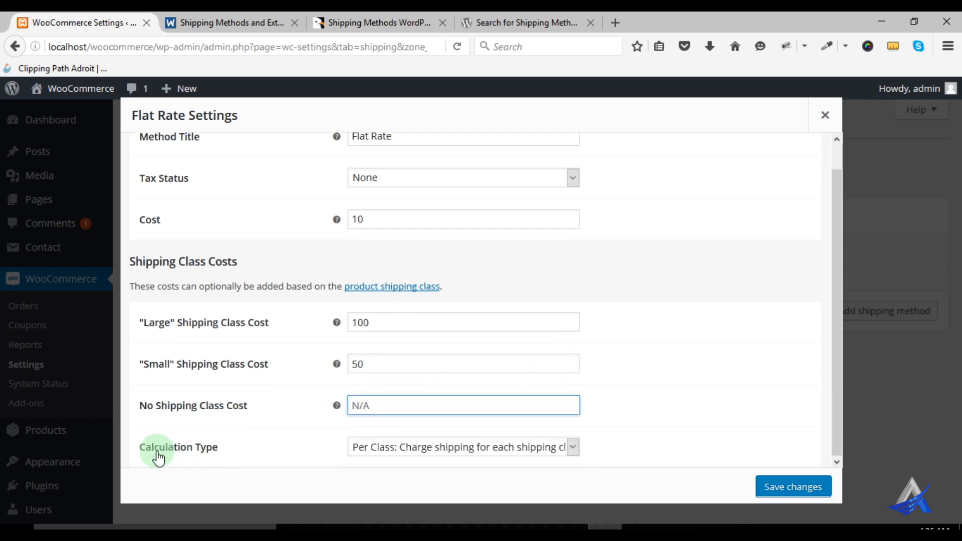
{"action": "left_click", "coordinate": [407, 450]}
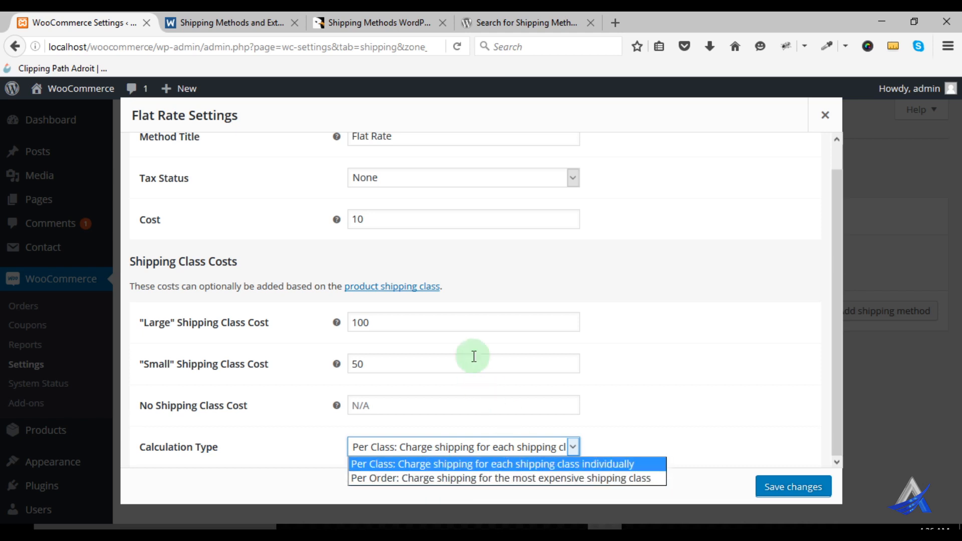
{"action": "left_click", "coordinate": [512, 462]}
{"action": "scroll", "coordinate": [656, 401], "scroll_direction": "up", "scroll_amount": 1}
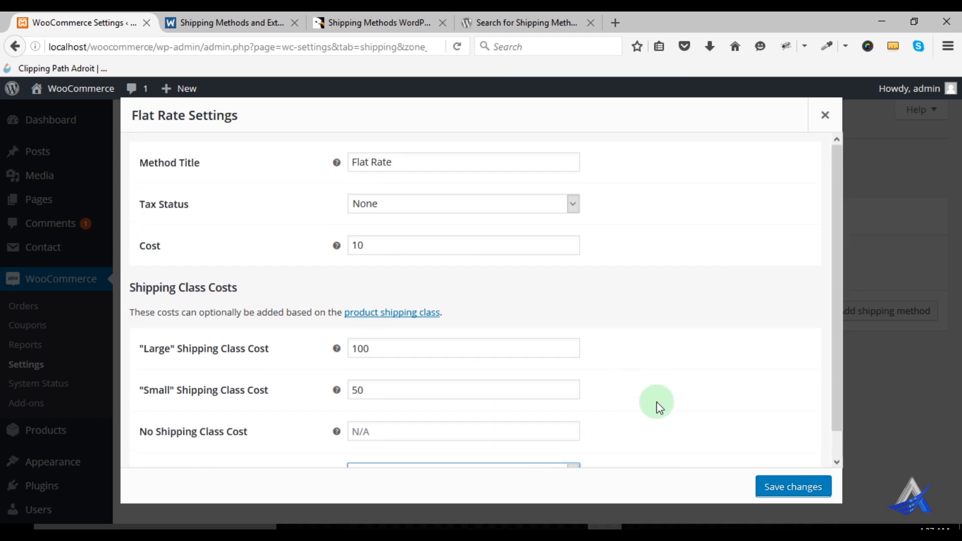
{"action": "left_click", "coordinate": [777, 487]}
{"action": "left_click", "coordinate": [457, 166]}
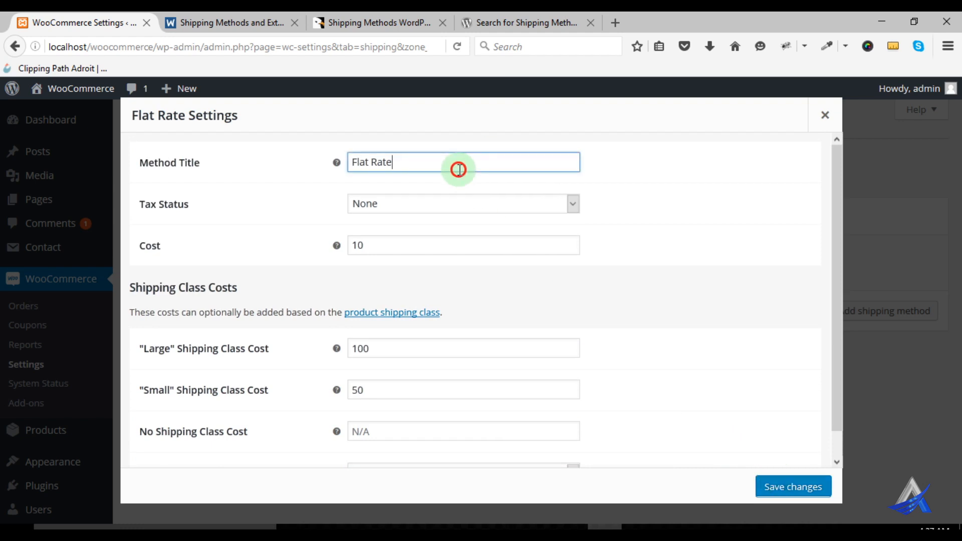
{"action": "left_click", "coordinate": [451, 203]}
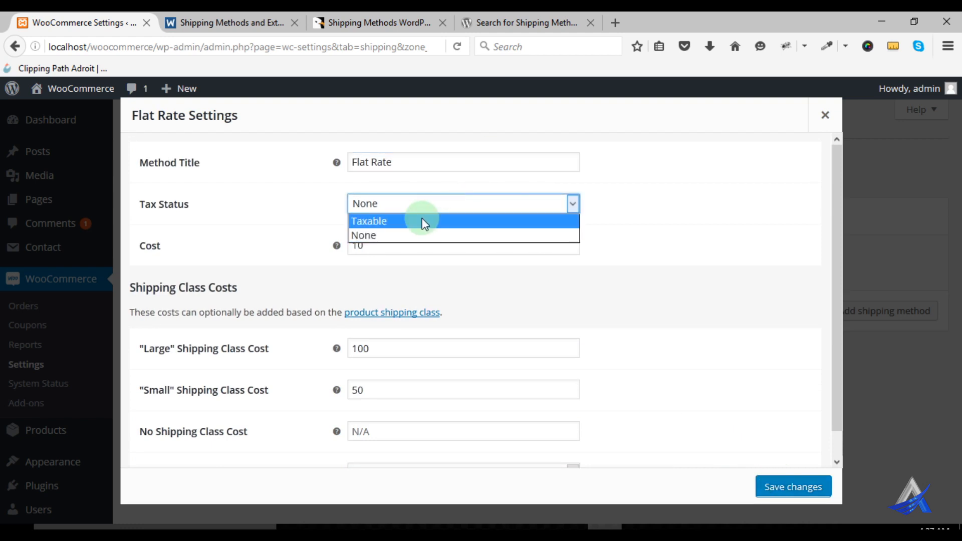
{"action": "left_click", "coordinate": [731, 269]}
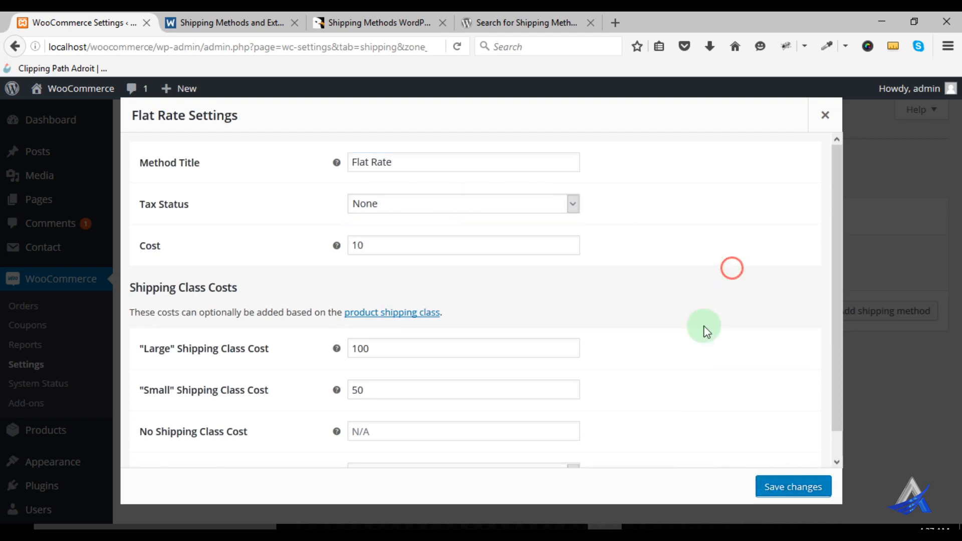
{"action": "left_click", "coordinate": [787, 488]}
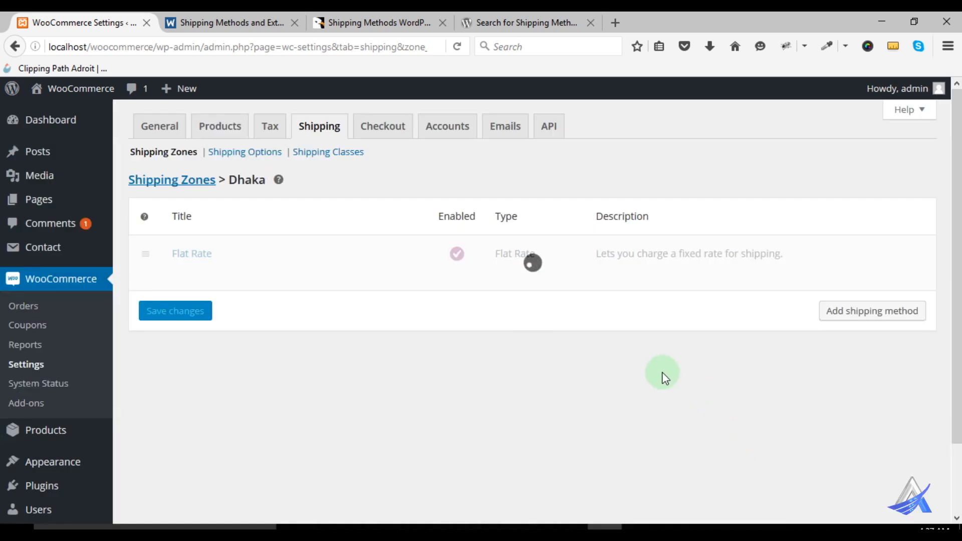
- Review the Dhaka zone's name, region and full Flat Rate settings page, and return to the shipping zones list
{"action": "mouse_move", "coordinate": [183, 270]}
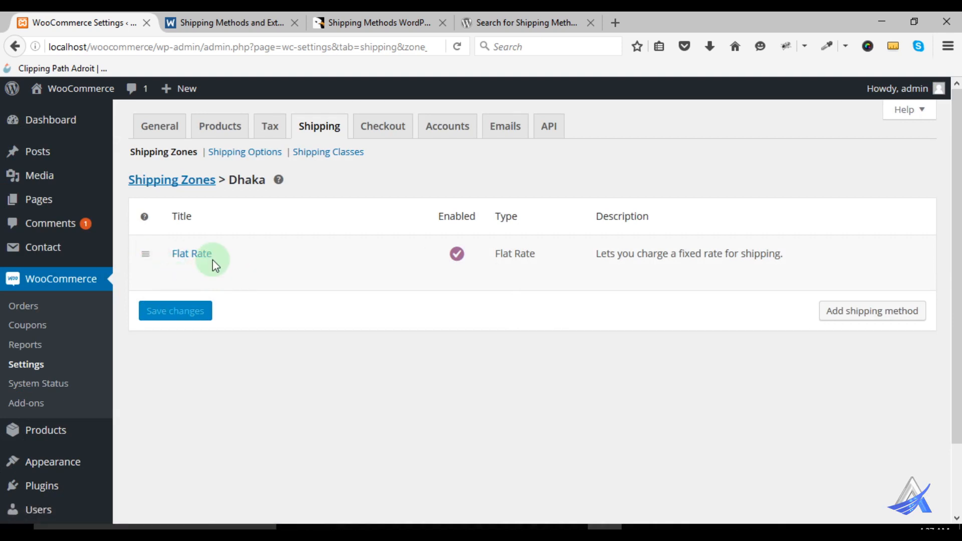
{"action": "left_click", "coordinate": [209, 185]}
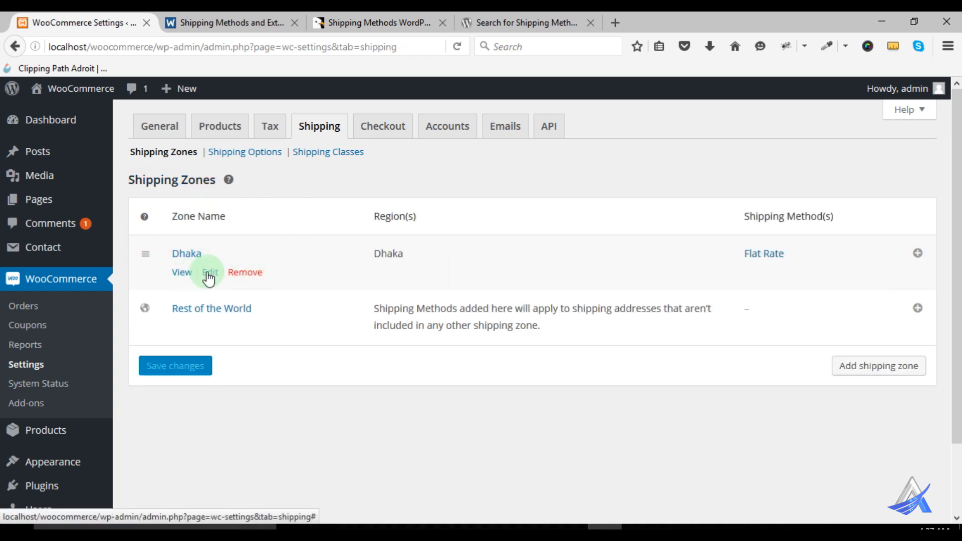
{"action": "left_click", "coordinate": [209, 273]}
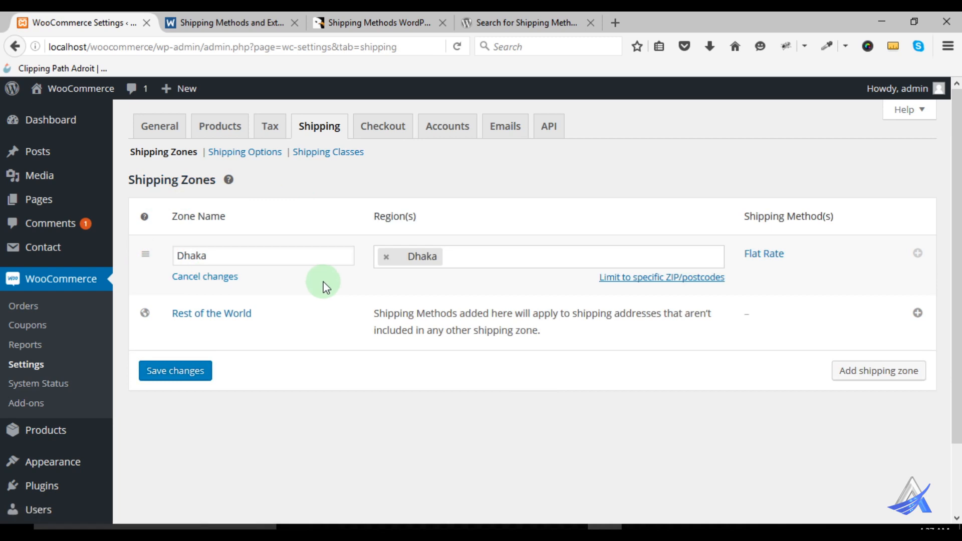
{"action": "left_click", "coordinate": [775, 261]}
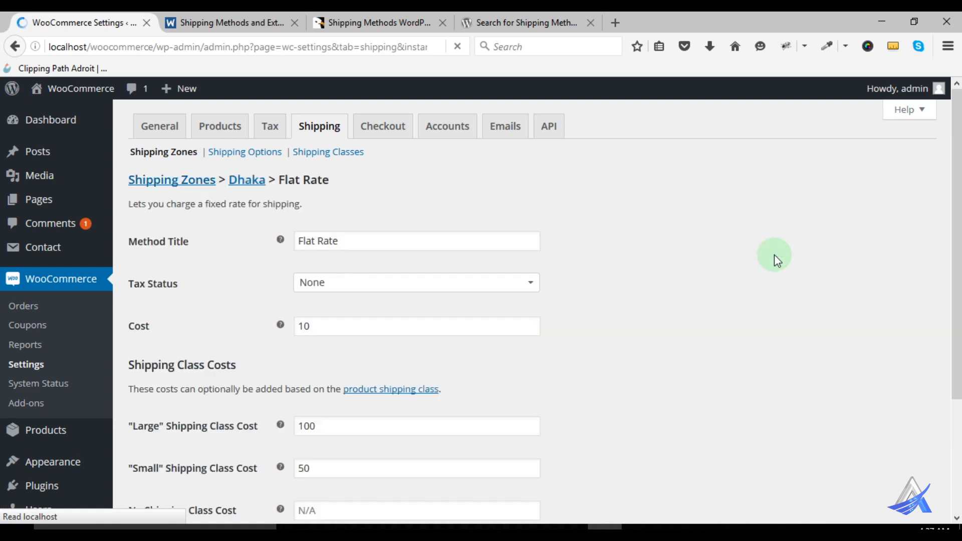
{"action": "left_click", "coordinate": [397, 244]}
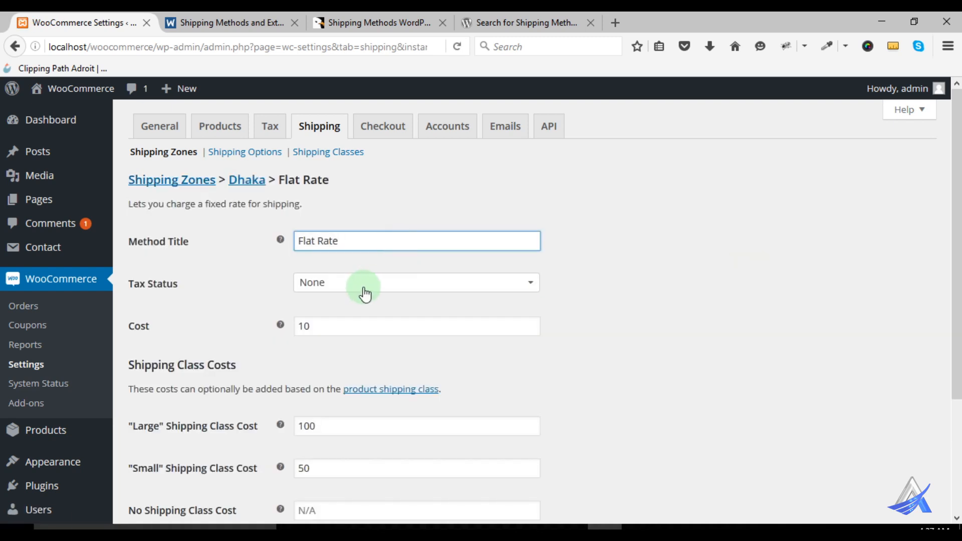
{"action": "scroll", "coordinate": [197, 393], "scroll_direction": "down", "scroll_amount": 3}
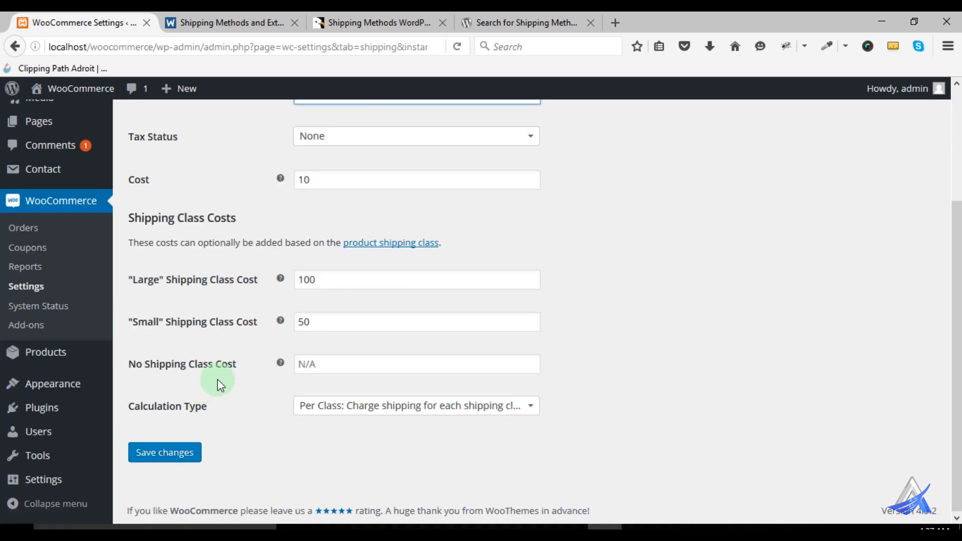
{"action": "scroll", "coordinate": [215, 382], "scroll_direction": "up", "scroll_amount": 3}
{"action": "left_click", "coordinate": [170, 181]}
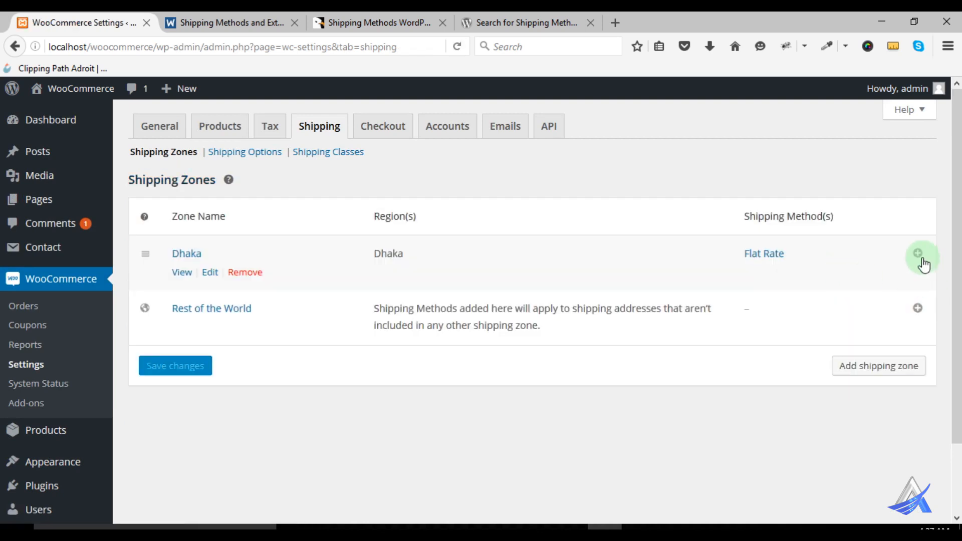
- Look through the shipping method types offered for the Dhaka zone without adding one
{"action": "left_click", "coordinate": [921, 255]}
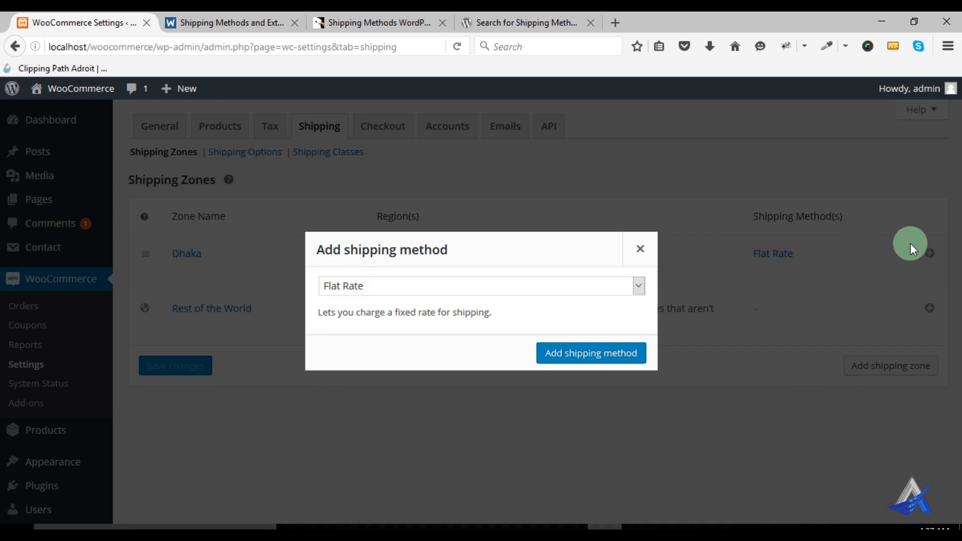
{"action": "left_click", "coordinate": [434, 289]}
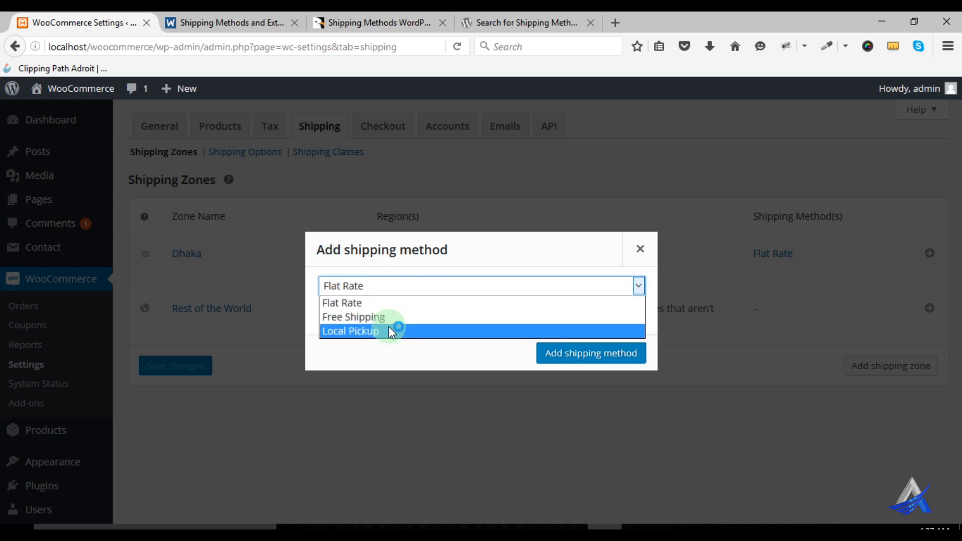
{"action": "left_click", "coordinate": [644, 254]}
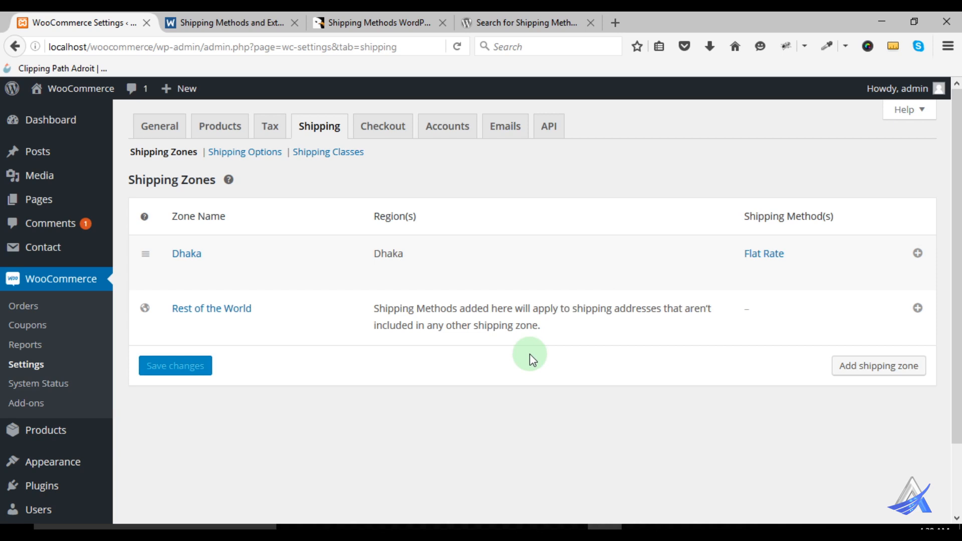
- Switch to the WooThemes Shipping Methods page and look through its extension categories and staff favorites
{"action": "mouse_move", "coordinate": [257, 263]}
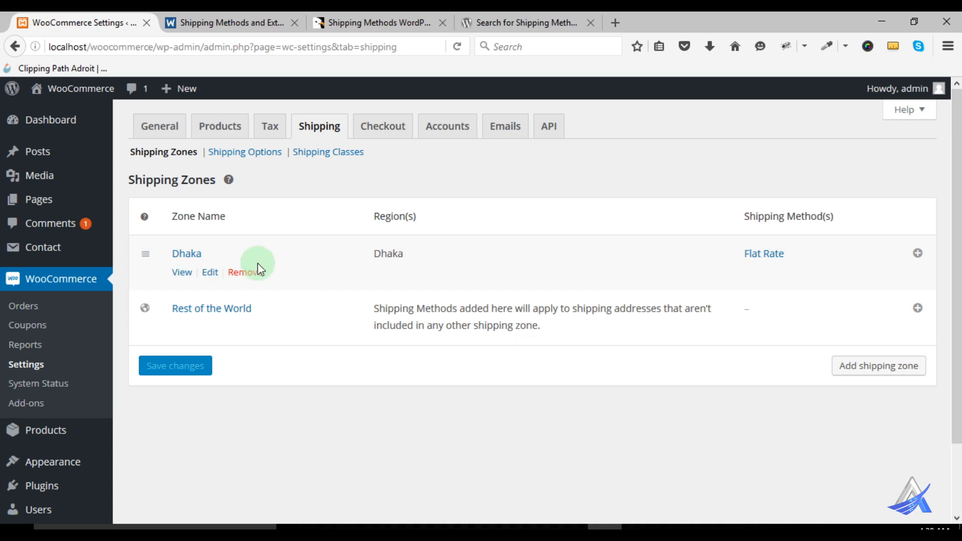
{"action": "left_click", "coordinate": [239, 22]}
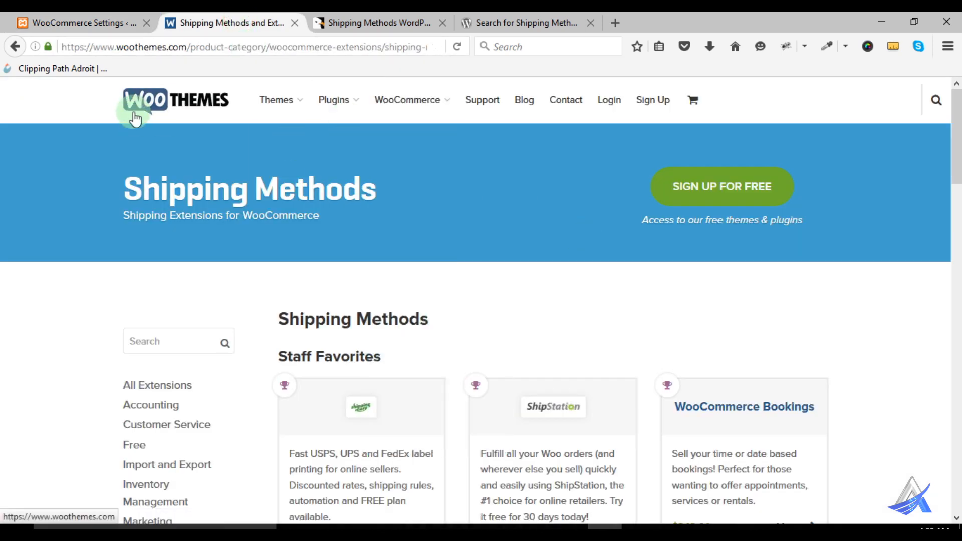
{"action": "mouse_move", "coordinate": [405, 104]}
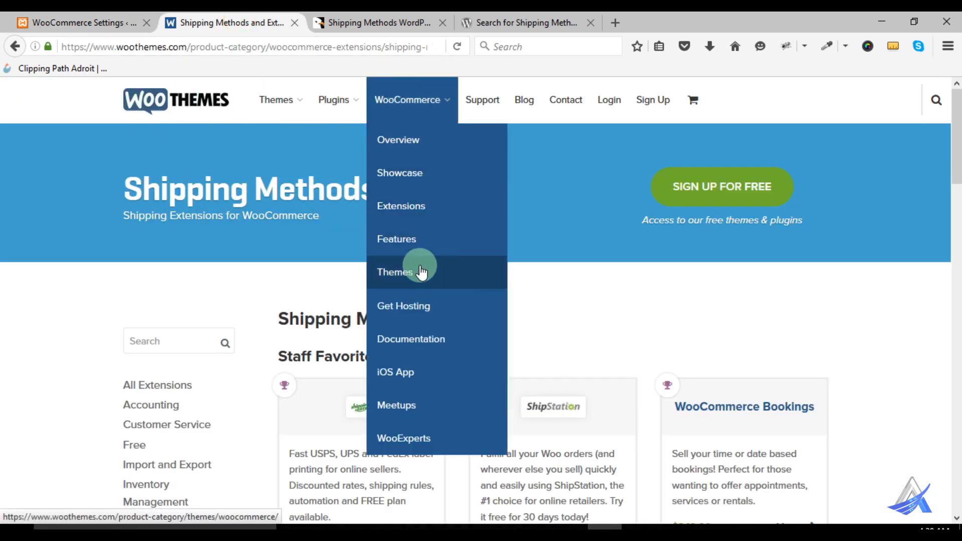
{"action": "scroll", "coordinate": [97, 325], "scroll_direction": "down", "scroll_amount": 3}
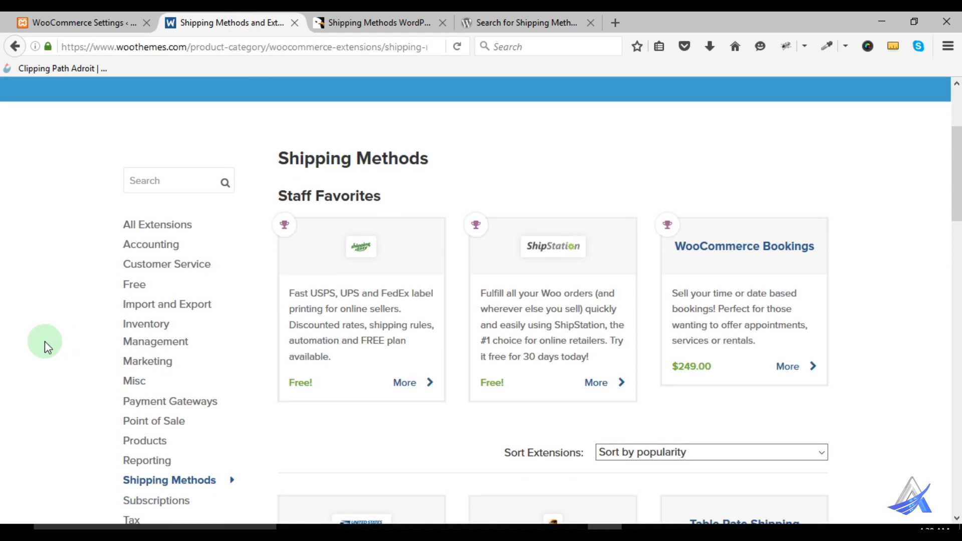
{"action": "scroll", "coordinate": [44, 341], "scroll_direction": "down", "scroll_amount": 3}
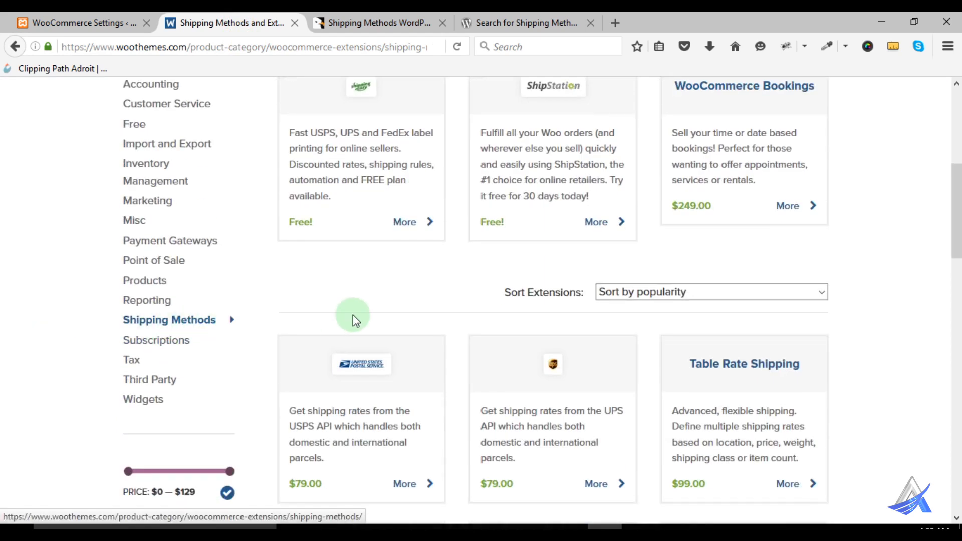
{"action": "scroll", "coordinate": [352, 301], "scroll_direction": "up", "scroll_amount": 3}
{"action": "scroll", "coordinate": [782, 253], "scroll_direction": "down", "scroll_amount": 3}
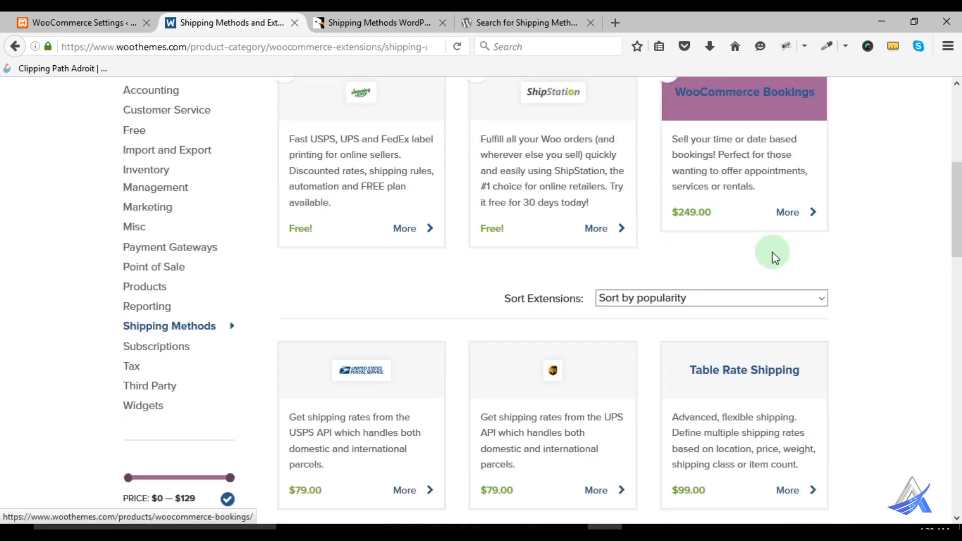
{"action": "scroll", "coordinate": [551, 231], "scroll_direction": "up", "scroll_amount": 2}
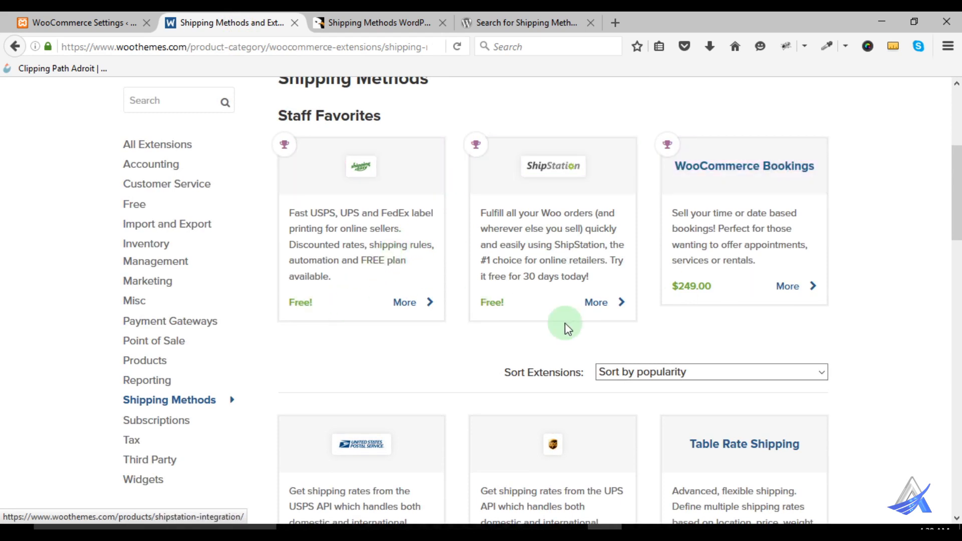
- Browse the WooThemes shipping extensions sorted by popularity, such as the USPS, UPS, FedEx and Table Rate Shipping entries
{"action": "scroll", "coordinate": [566, 328], "scroll_direction": "down", "scroll_amount": 10}
{"action": "scroll", "coordinate": [403, 355], "scroll_direction": "down", "scroll_amount": 3}
{"action": "scroll", "coordinate": [666, 243], "scroll_direction": "down", "scroll_amount": 6}
{"action": "scroll", "coordinate": [683, 251], "scroll_direction": "up", "scroll_amount": 11}
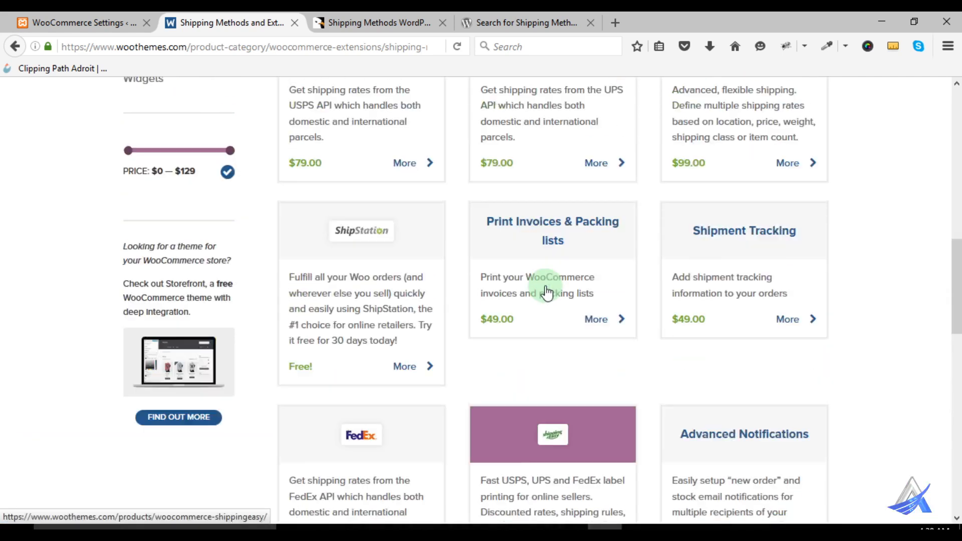
{"action": "scroll", "coordinate": [547, 292], "scroll_direction": "up", "scroll_amount": 3}
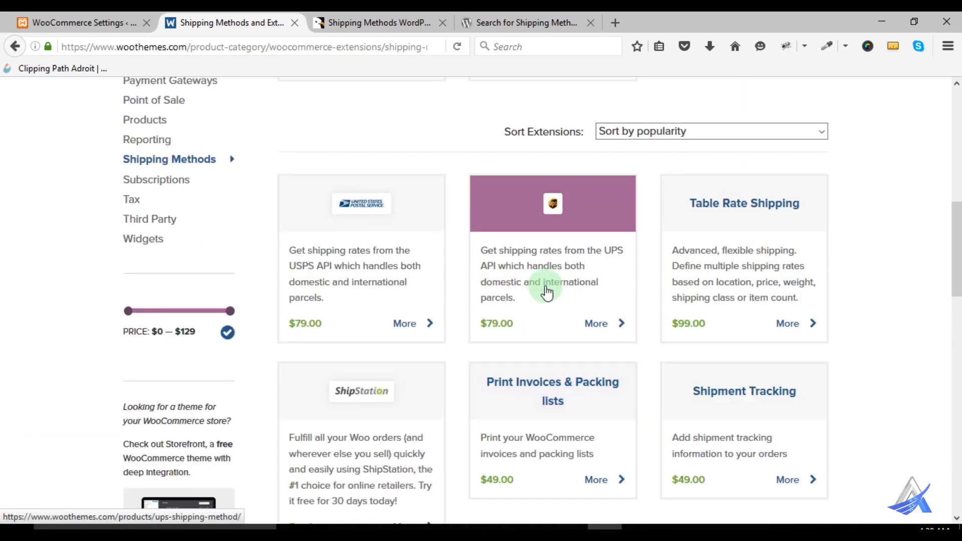
{"action": "scroll", "coordinate": [548, 289], "scroll_direction": "down", "scroll_amount": 2}
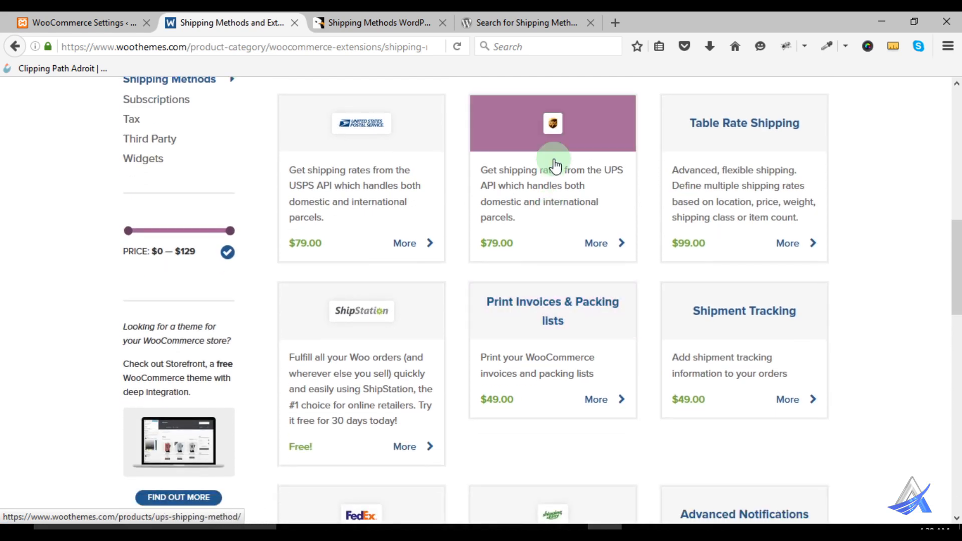
{"action": "scroll", "coordinate": [501, 251], "scroll_direction": "down", "scroll_amount": 3}
{"action": "scroll", "coordinate": [486, 370], "scroll_direction": "down", "scroll_amount": 4}
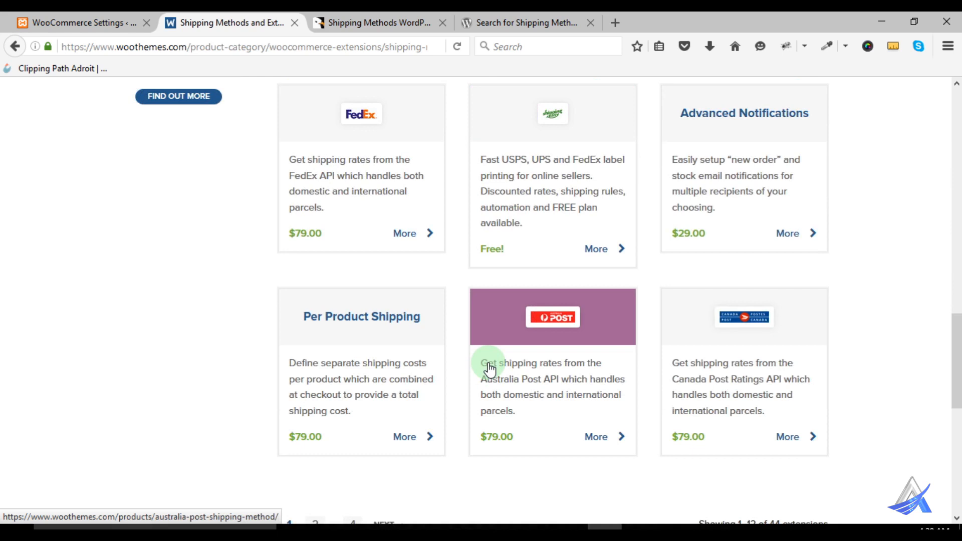
{"action": "scroll", "coordinate": [489, 370], "scroll_direction": "up", "scroll_amount": 9}
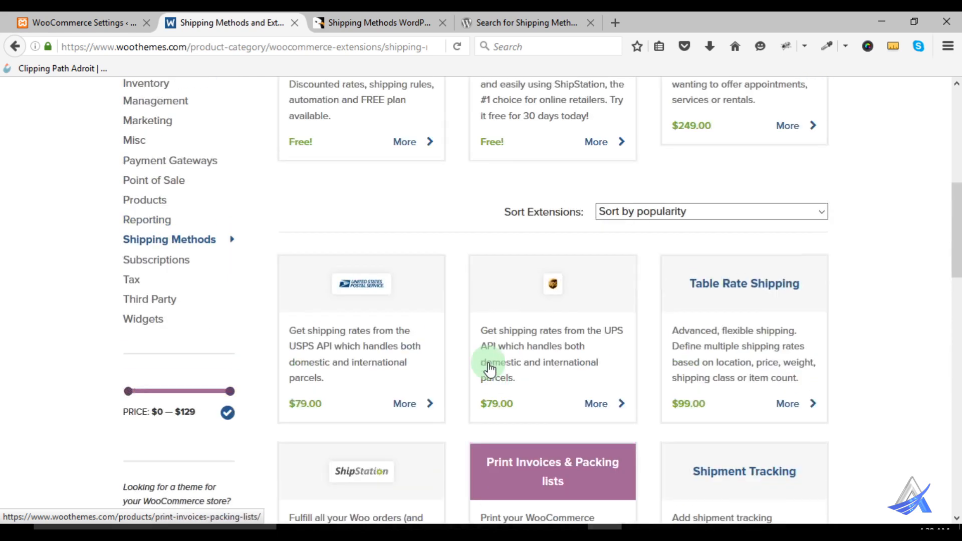
{"action": "scroll", "coordinate": [452, 335], "scroll_direction": "up", "scroll_amount": 4}
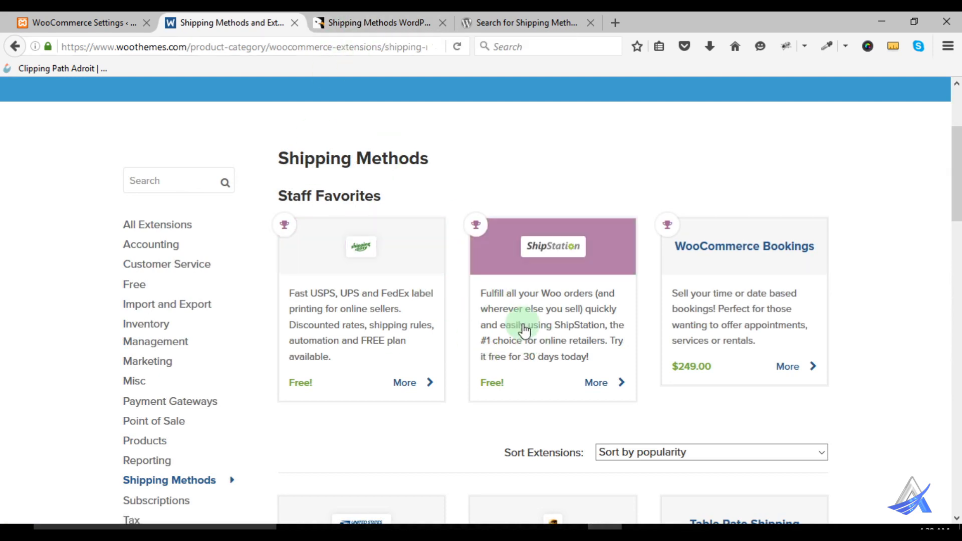
- Switch to the CodeCanyon search for Shipping Methods and look through the WordPress plugins offered, with their carriers and prices
{"action": "left_click", "coordinate": [343, 24]}
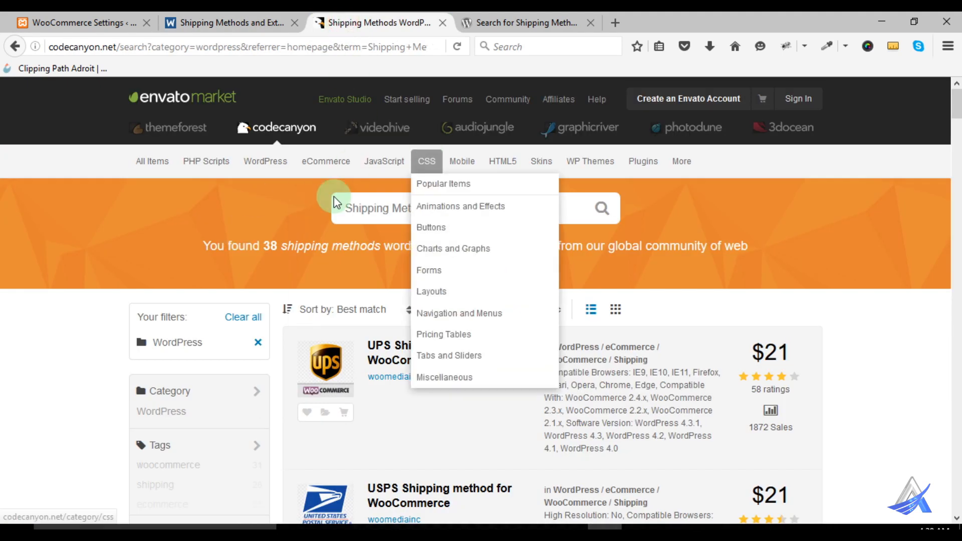
{"action": "scroll", "coordinate": [260, 303], "scroll_direction": "down", "scroll_amount": 3}
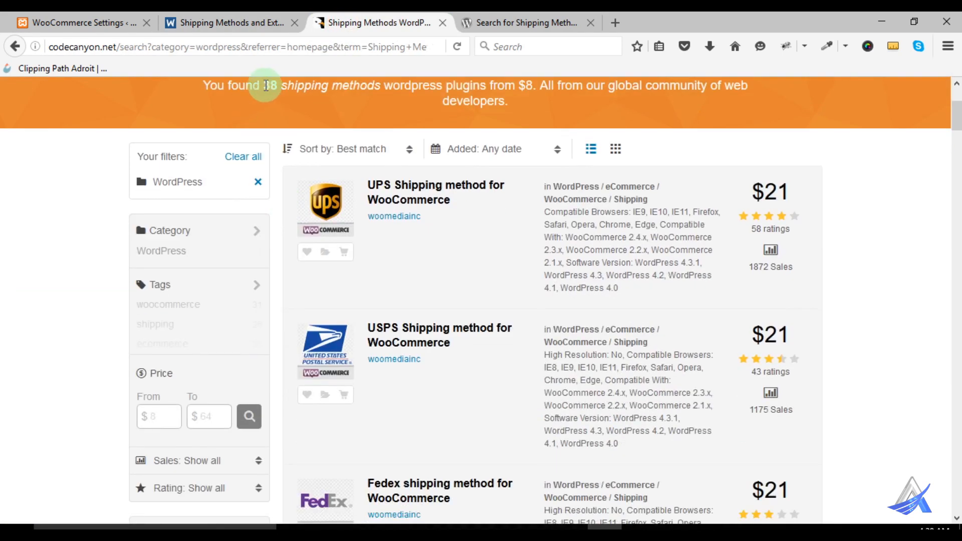
{"action": "double_click", "coordinate": [270, 84]}
{"action": "scroll", "coordinate": [350, 256], "scroll_direction": "up", "scroll_amount": 2}
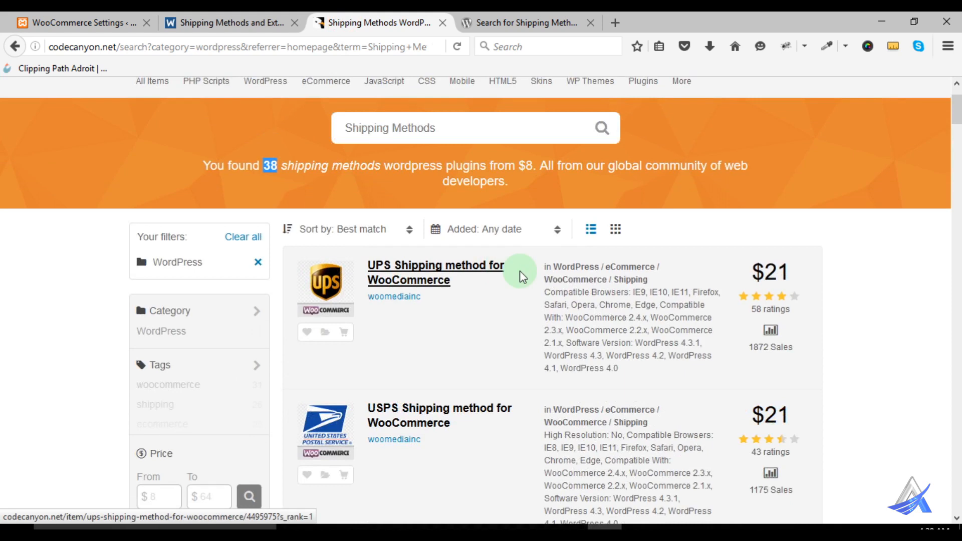
{"action": "scroll", "coordinate": [470, 291], "scroll_direction": "down", "scroll_amount": 2}
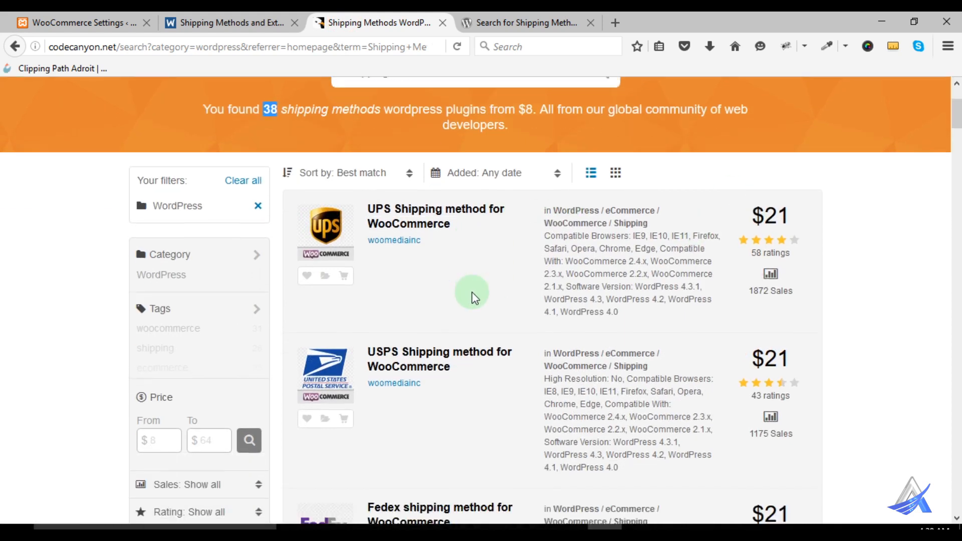
{"action": "scroll", "coordinate": [459, 284], "scroll_direction": "down", "scroll_amount": 3}
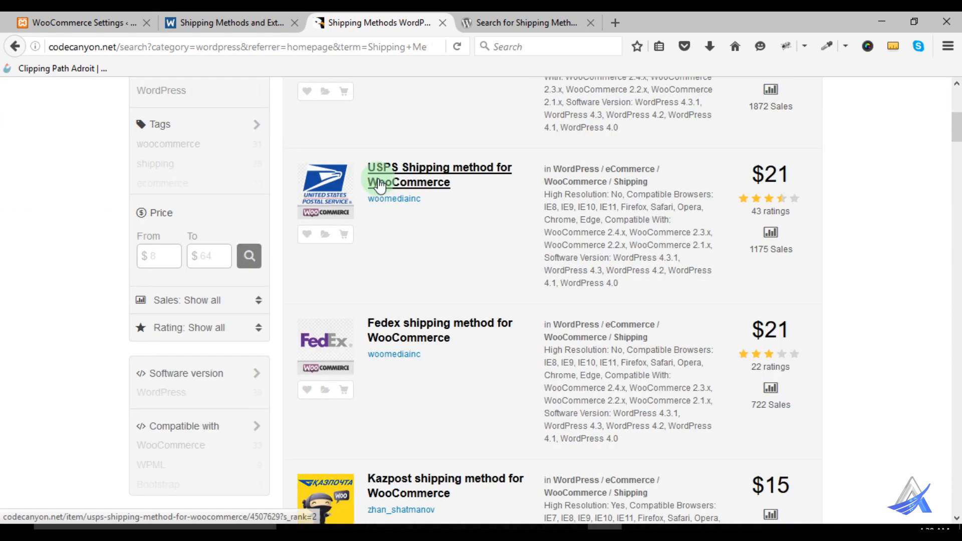
{"action": "scroll", "coordinate": [505, 262], "scroll_direction": "down", "scroll_amount": 3}
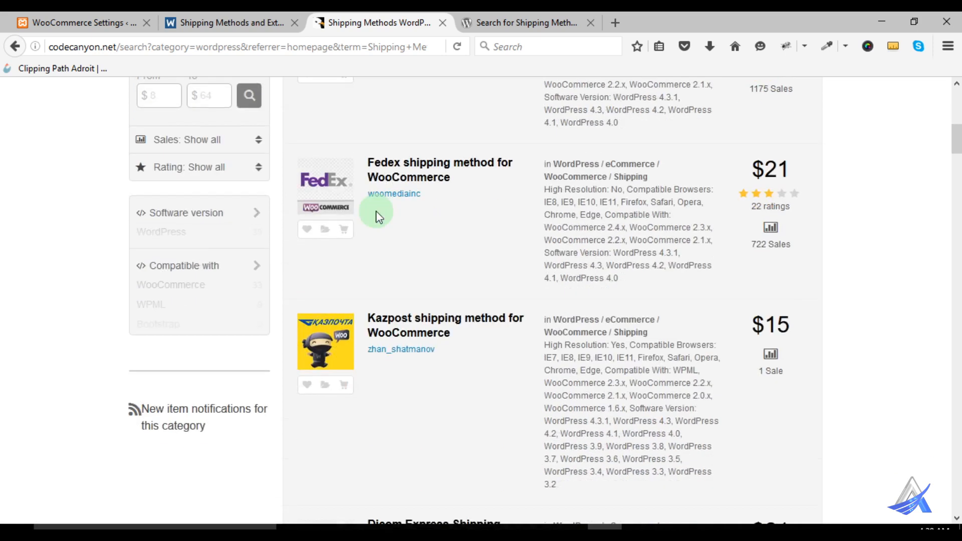
{"action": "scroll", "coordinate": [466, 266], "scroll_direction": "down", "scroll_amount": 3}
{"action": "scroll", "coordinate": [441, 307], "scroll_direction": "down", "scroll_amount": 8}
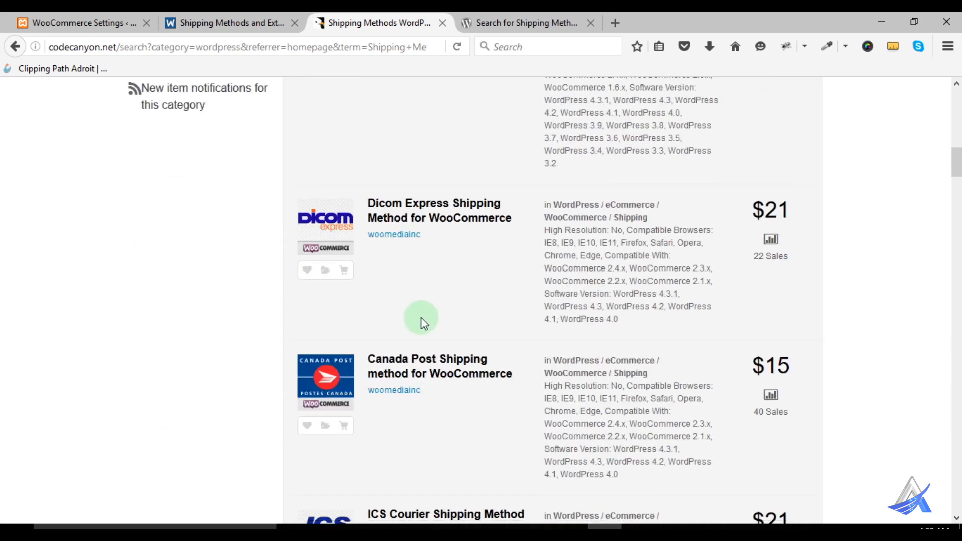
{"action": "scroll", "coordinate": [424, 322], "scroll_direction": "down", "scroll_amount": 9}
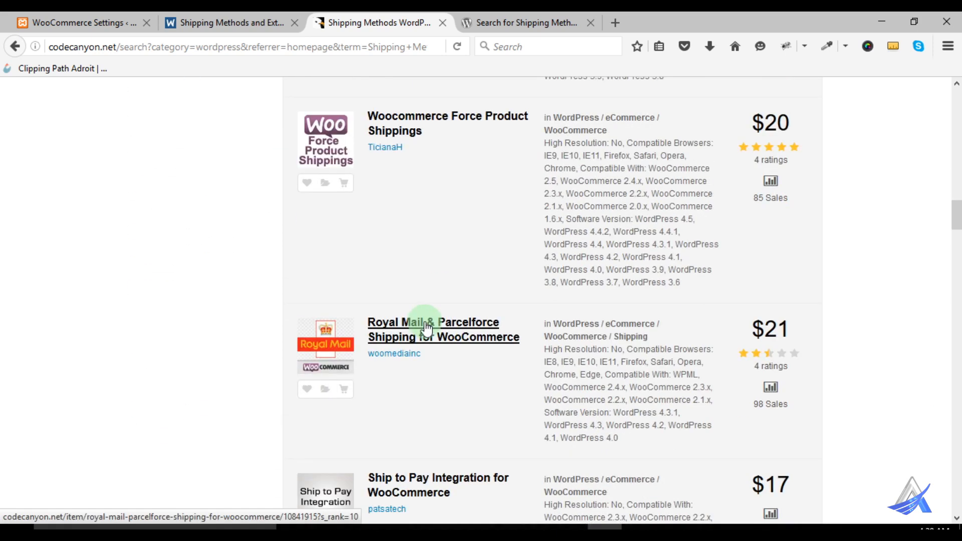
{"action": "scroll", "coordinate": [425, 321], "scroll_direction": "down", "scroll_amount": 4}
{"action": "scroll", "coordinate": [425, 321], "scroll_direction": "down", "scroll_amount": 10}
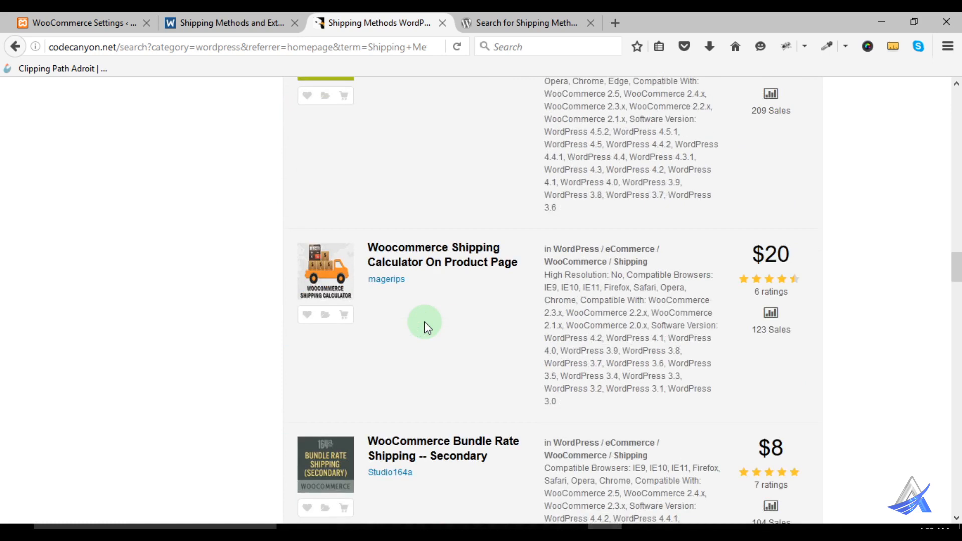
- Switch to the WordPress.org plugin search for Shipping Methods and look through the listed carrier plugins
{"action": "left_click", "coordinate": [519, 27]}
{"action": "scroll", "coordinate": [454, 233], "scroll_direction": "up", "scroll_amount": 8}
{"action": "scroll", "coordinate": [459, 239], "scroll_direction": "up", "scroll_amount": 8}
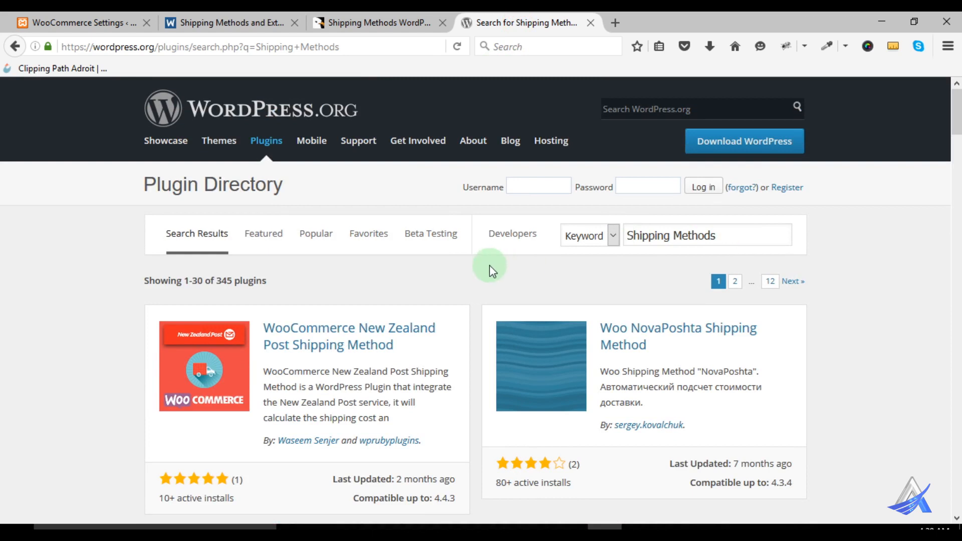
{"action": "scroll", "coordinate": [489, 268], "scroll_direction": "down", "scroll_amount": 3}
{"action": "scroll", "coordinate": [623, 193], "scroll_direction": "down", "scroll_amount": 3}
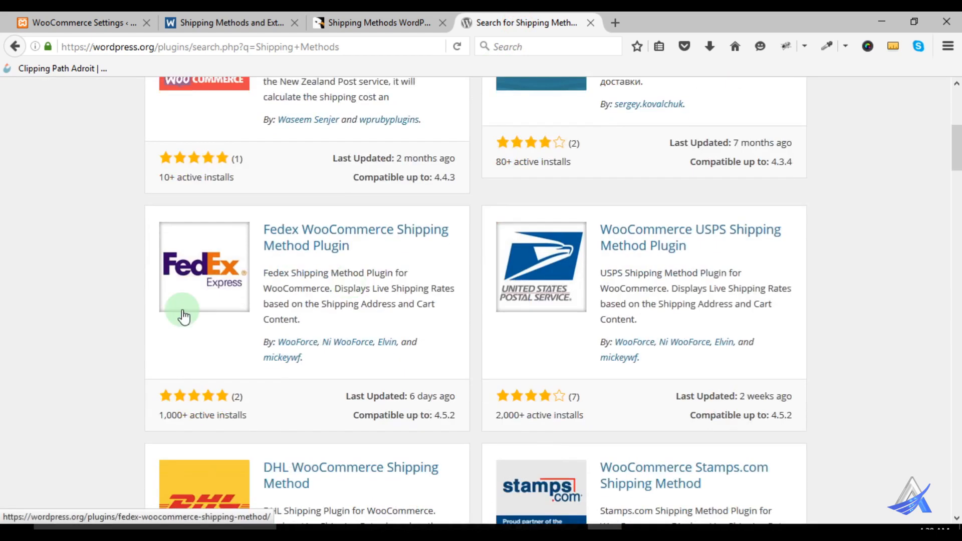
{"action": "scroll", "coordinate": [643, 247], "scroll_direction": "down", "scroll_amount": 6}
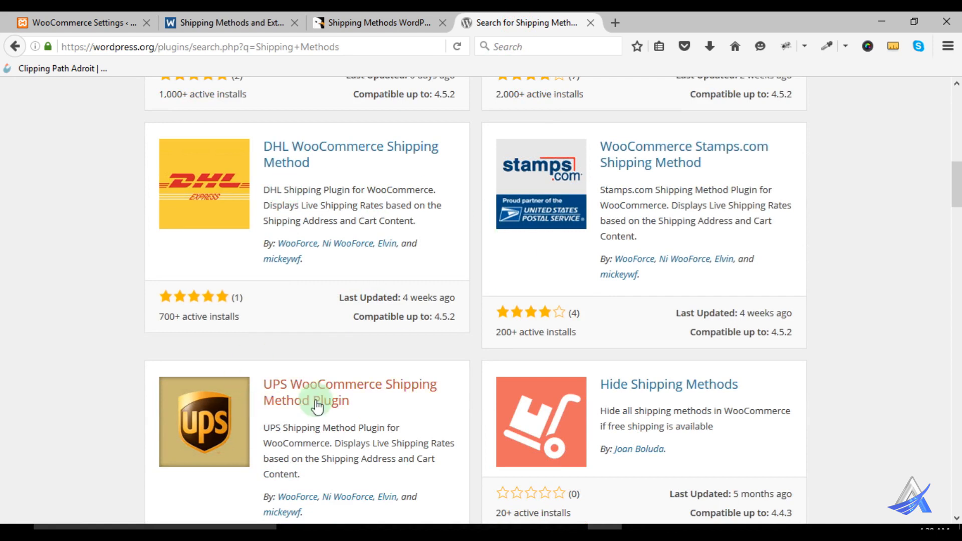
{"action": "scroll", "coordinate": [393, 364], "scroll_direction": "up", "scroll_amount": 5}
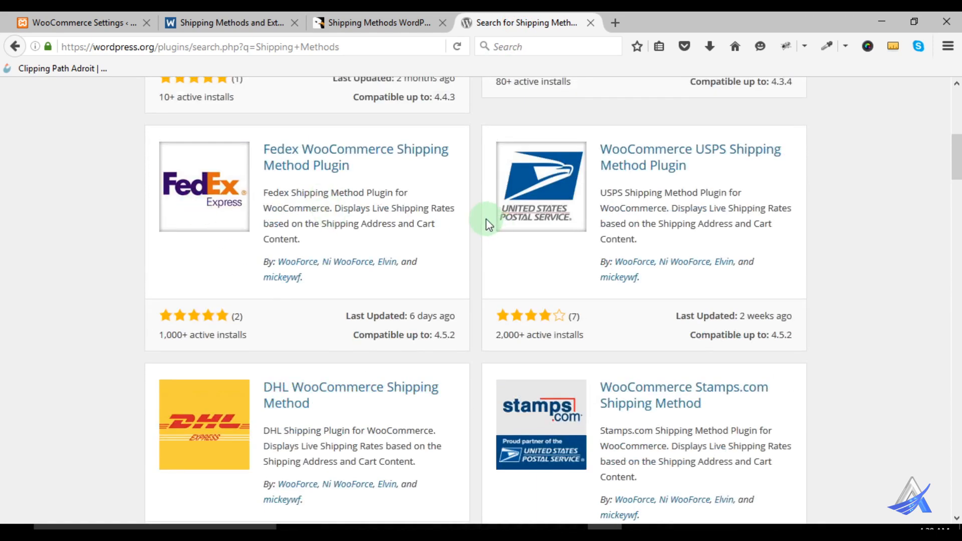
- Open the Fedex WooCommerce Shipping Method Plugin and view the account and web services fields in its screenshots
{"action": "left_click", "coordinate": [295, 172]}
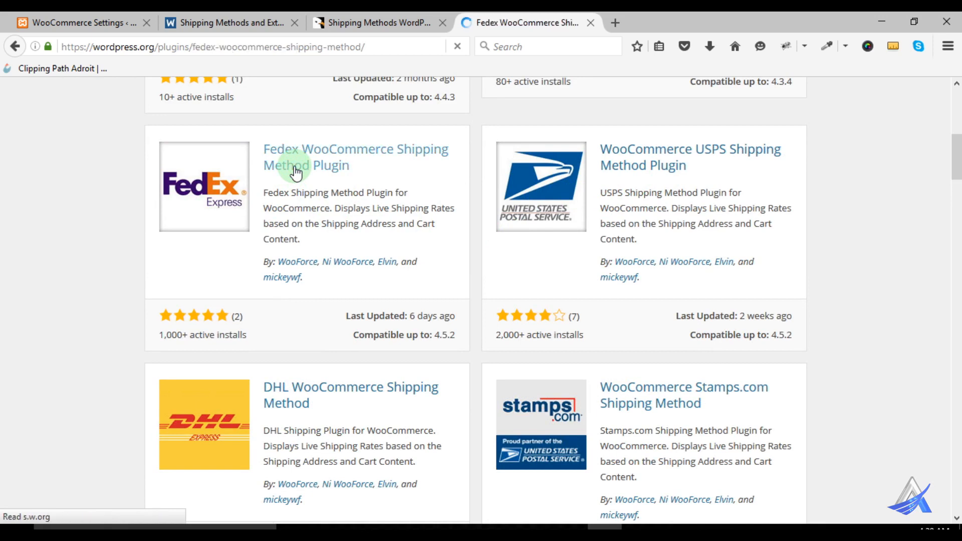
{"action": "scroll", "coordinate": [412, 277], "scroll_direction": "down", "scroll_amount": 5}
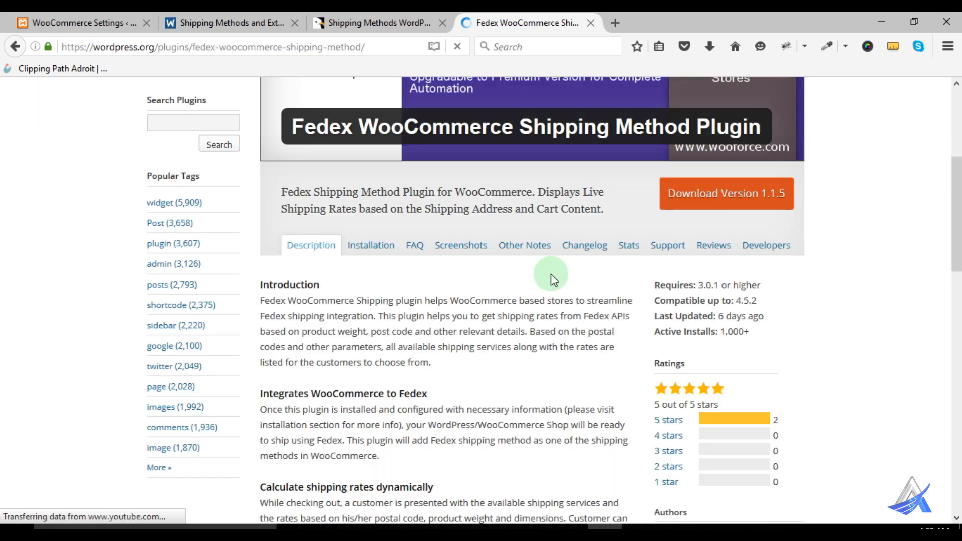
{"action": "left_click", "coordinate": [473, 247]}
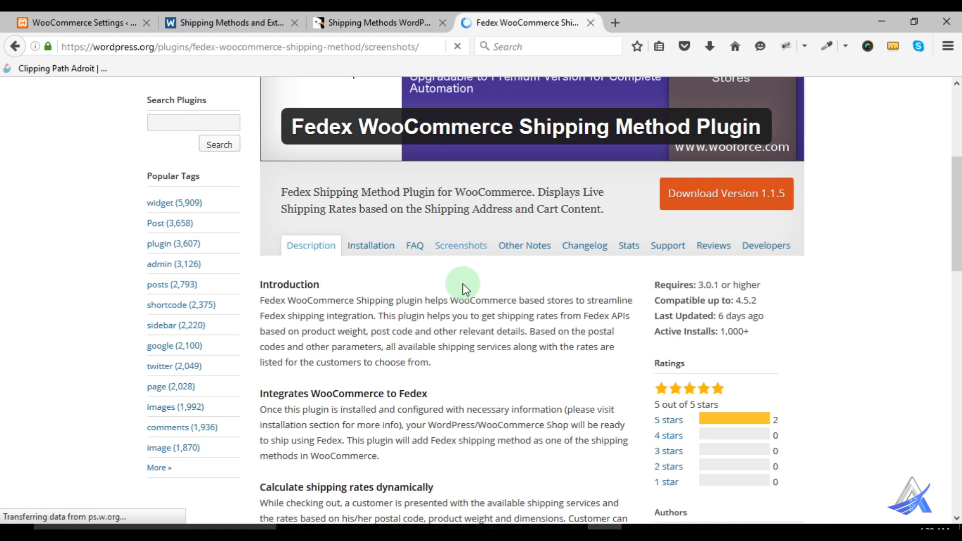
{"action": "scroll", "coordinate": [462, 284], "scroll_direction": "down", "scroll_amount": 2}
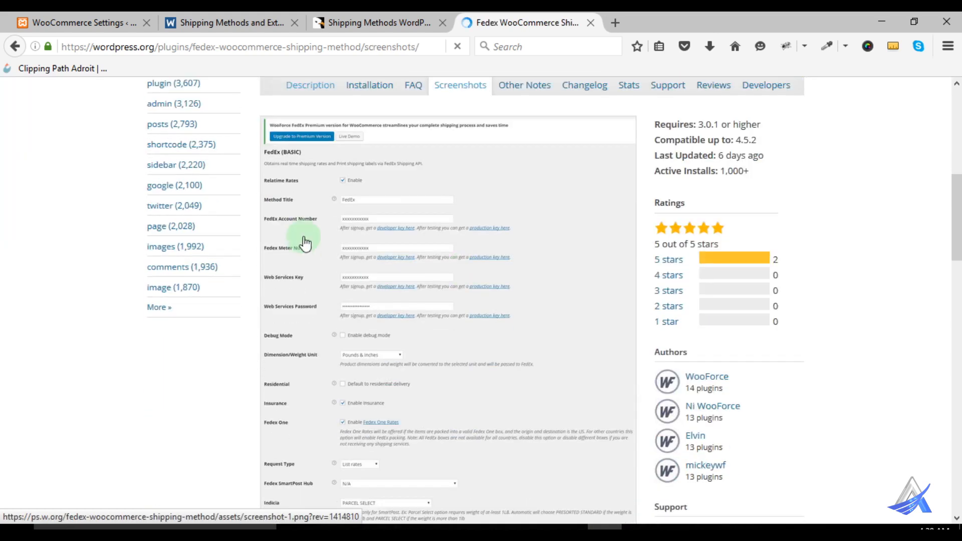
{"action": "scroll", "coordinate": [446, 253], "scroll_direction": "up", "scroll_amount": 2}
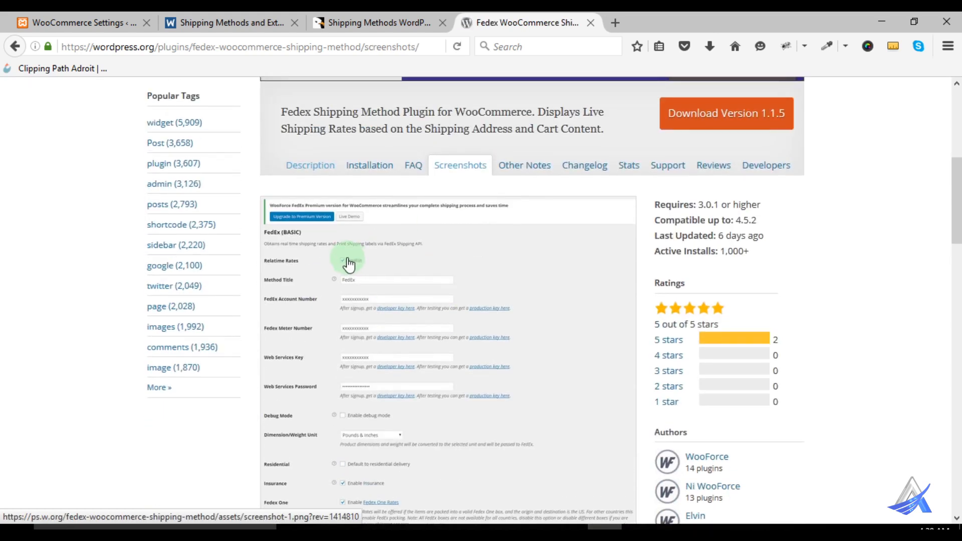
{"action": "scroll", "coordinate": [350, 241], "scroll_direction": "down", "scroll_amount": 4}
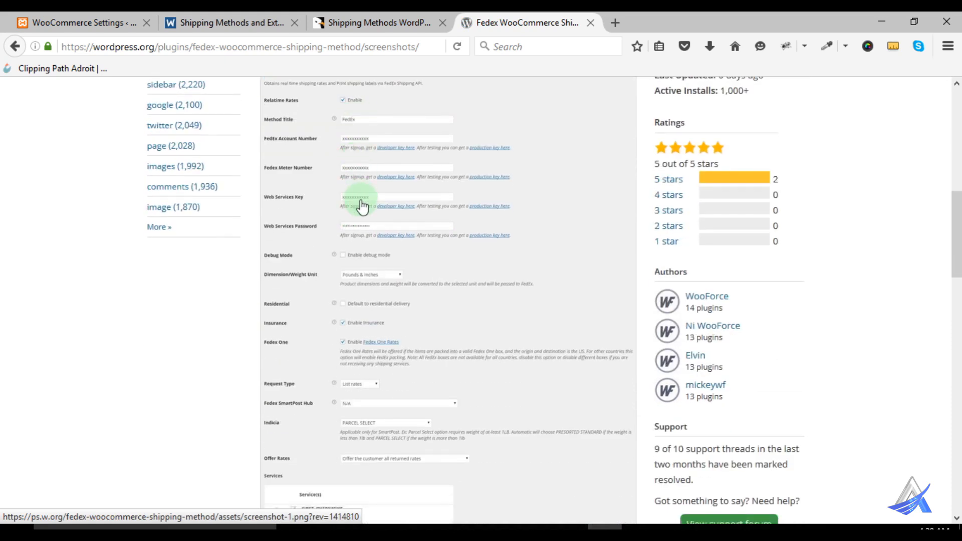
{"action": "scroll", "coordinate": [480, 189], "scroll_direction": "up", "scroll_amount": 3}
{"action": "scroll", "coordinate": [479, 189], "scroll_direction": "up", "scroll_amount": 3}
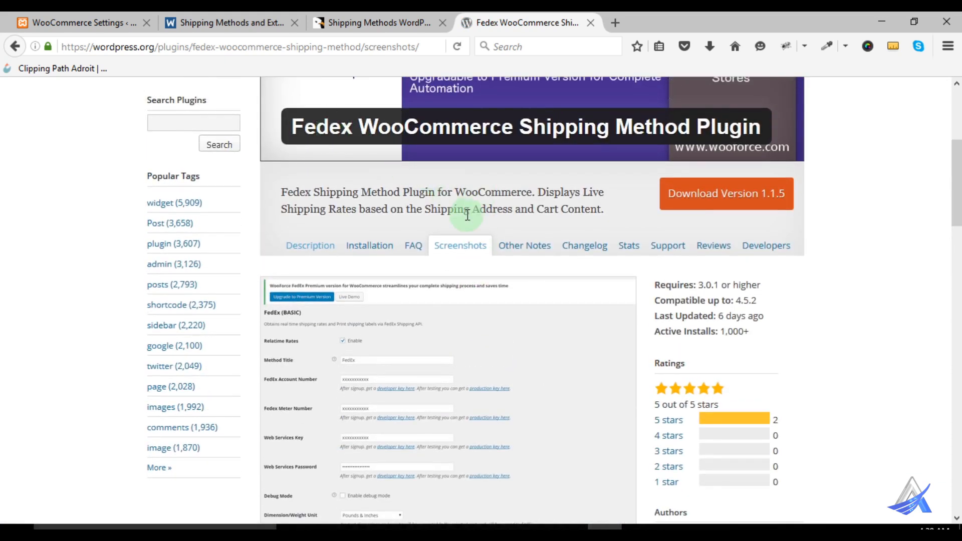
- Examine the Fedex plugin's full configuration and checkout screenshots, and return to the WooCommerce shipping zones list
{"action": "scroll", "coordinate": [476, 232], "scroll_direction": "down", "scroll_amount": 2}
{"action": "scroll", "coordinate": [378, 285], "scroll_direction": "down", "scroll_amount": 2}
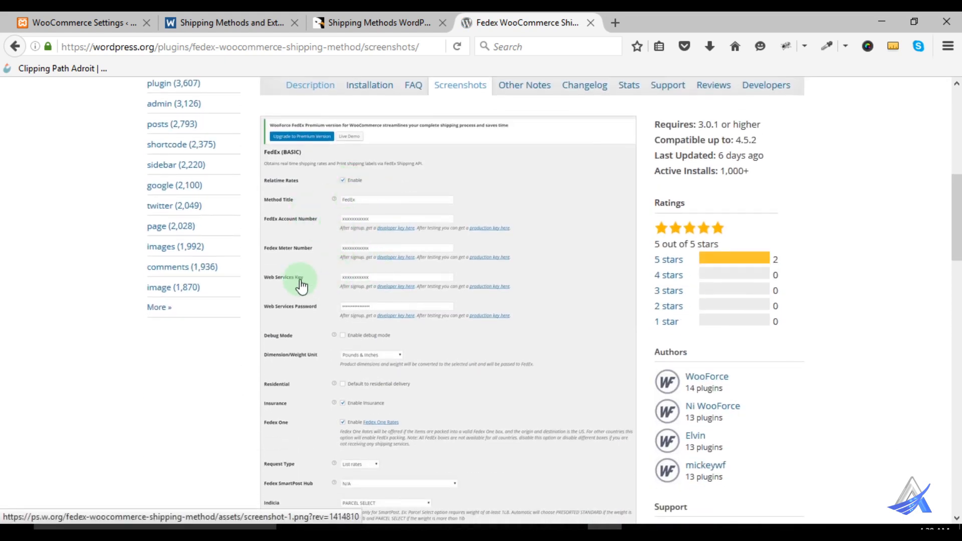
{"action": "scroll", "coordinate": [372, 246], "scroll_direction": "down", "scroll_amount": 3}
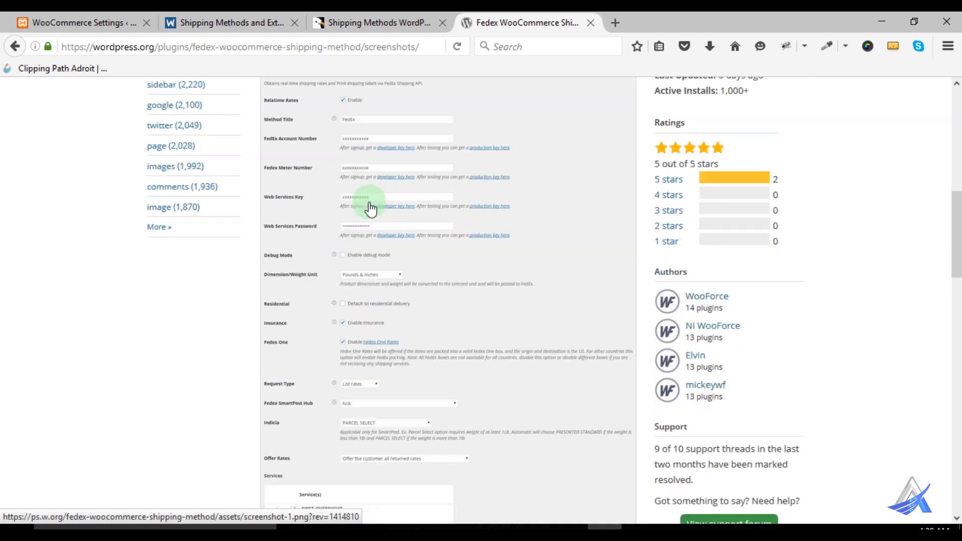
{"action": "scroll", "coordinate": [392, 247], "scroll_direction": "down", "scroll_amount": 7}
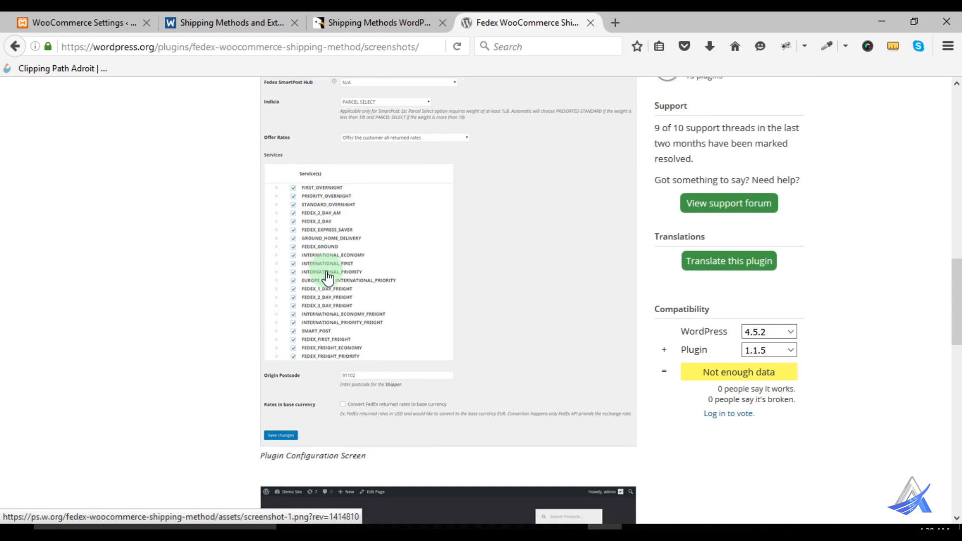
{"action": "scroll", "coordinate": [327, 273], "scroll_direction": "down", "scroll_amount": 10}
{"action": "scroll", "coordinate": [376, 260], "scroll_direction": "down", "scroll_amount": 4}
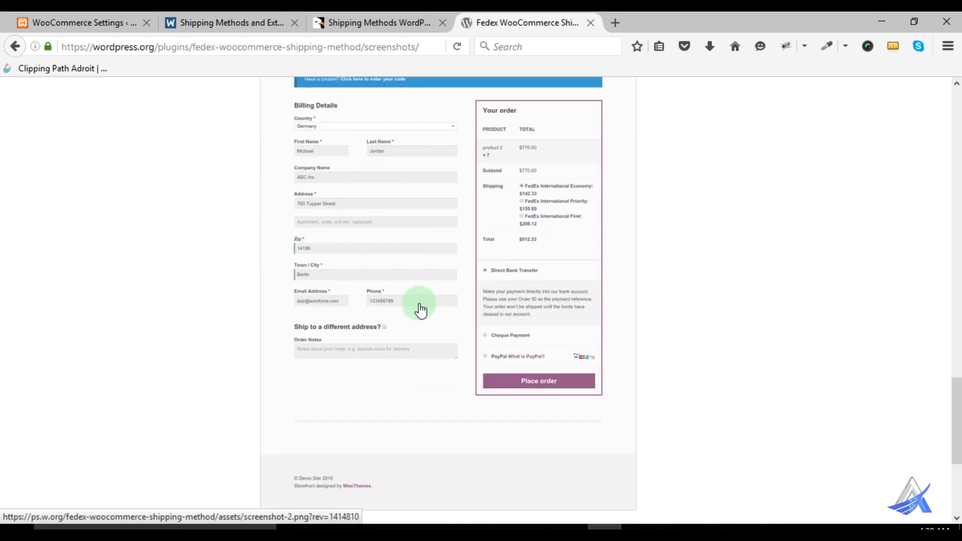
{"action": "scroll", "coordinate": [420, 310], "scroll_direction": "down", "scroll_amount": 4}
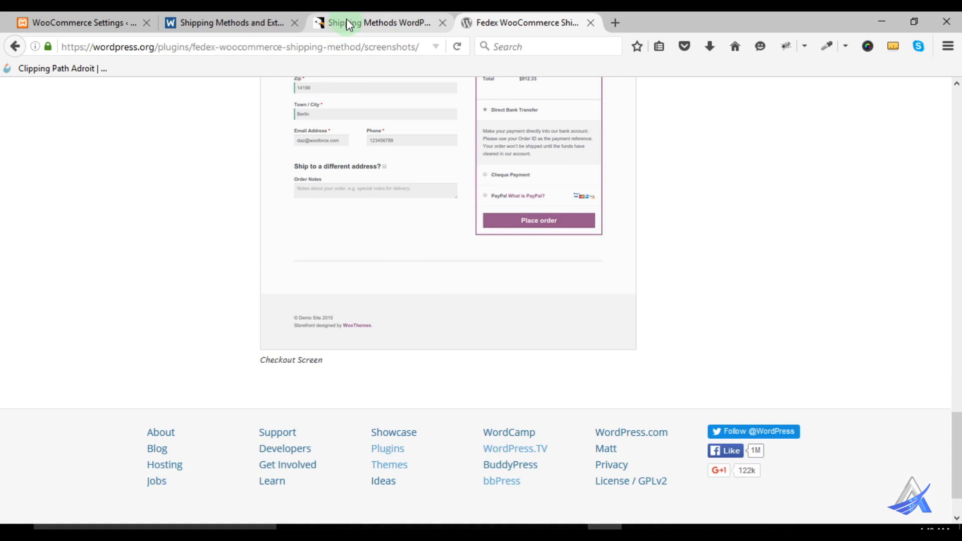
{"action": "left_click", "coordinate": [115, 13]}
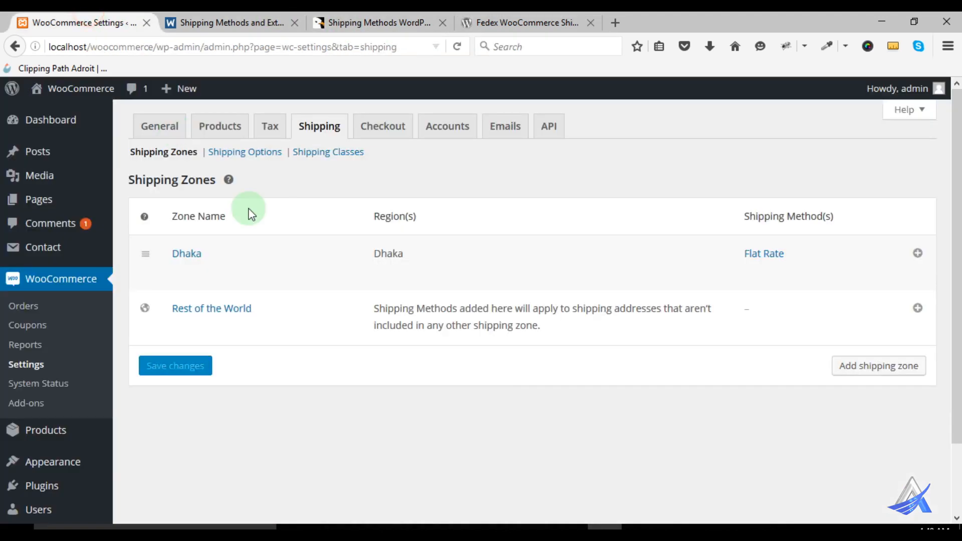